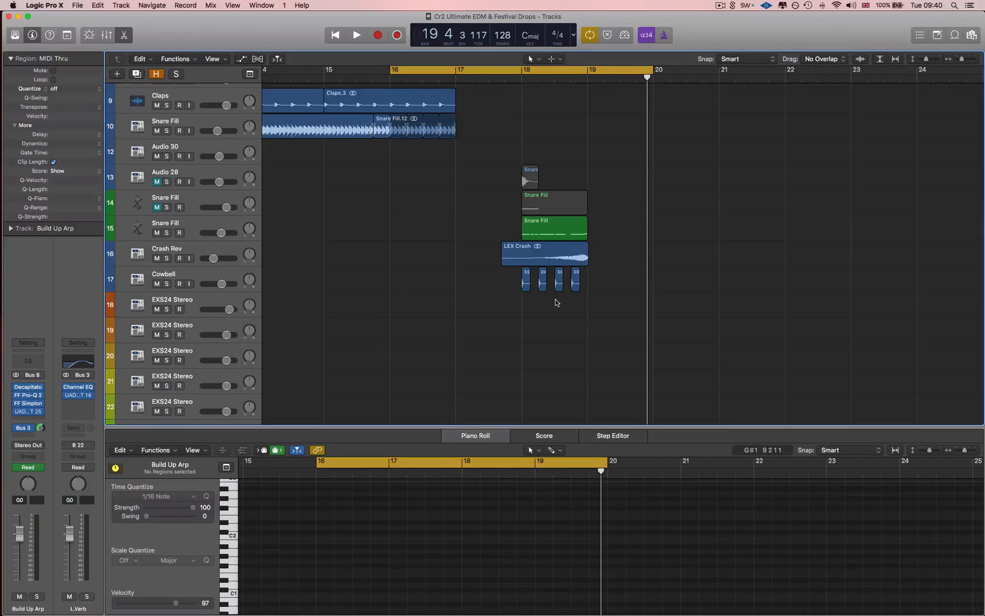
Set the cycle range to bar 18 and play the snare hit on Audio 28 in solo
scroll(582, 123, "left", 1)
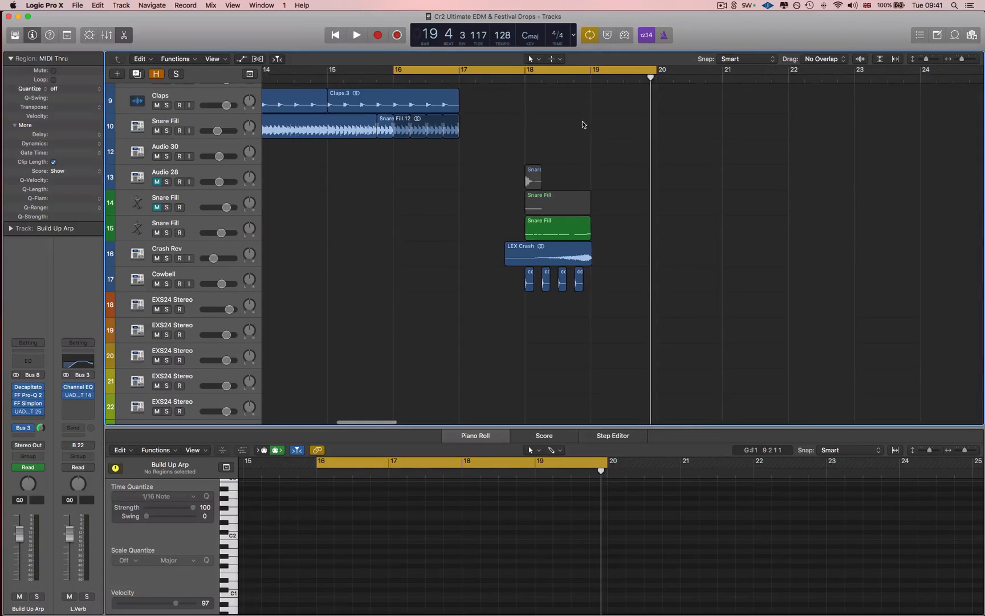
left_click_drag(534, 73, 593, 75)
left_click(200, 226)
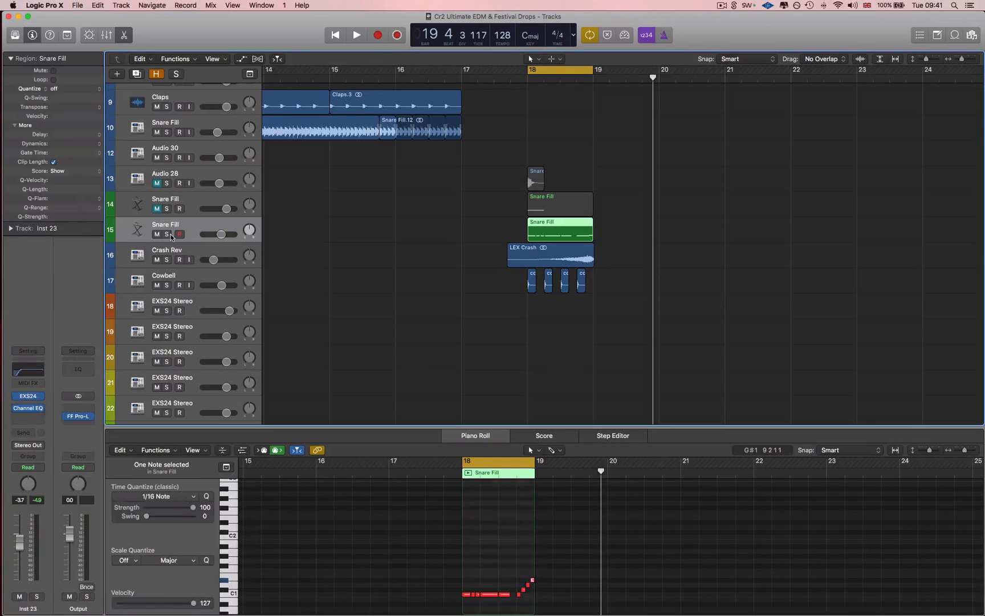
left_click(166, 209)
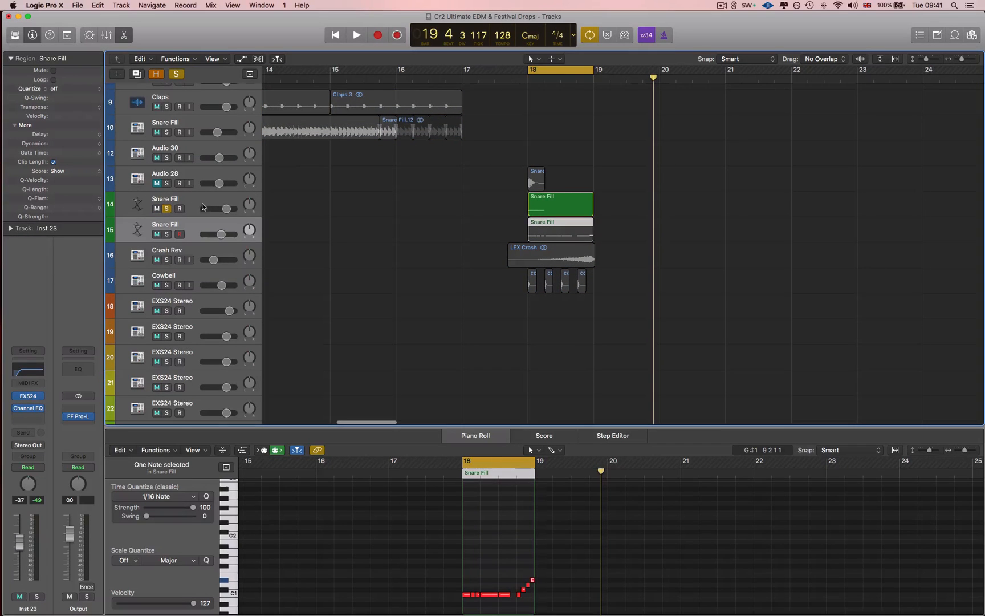
left_click(167, 183, "alt")
left_click(175, 176)
key("space")
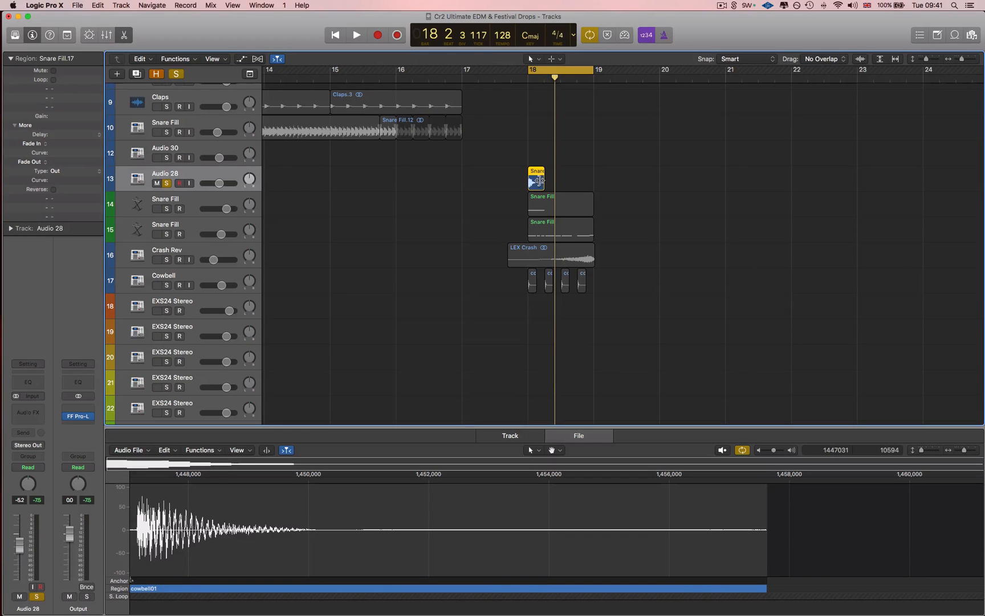
Look up the Convert to New Sampler Track option for the snare region on Audio 28
right_click(536, 184)
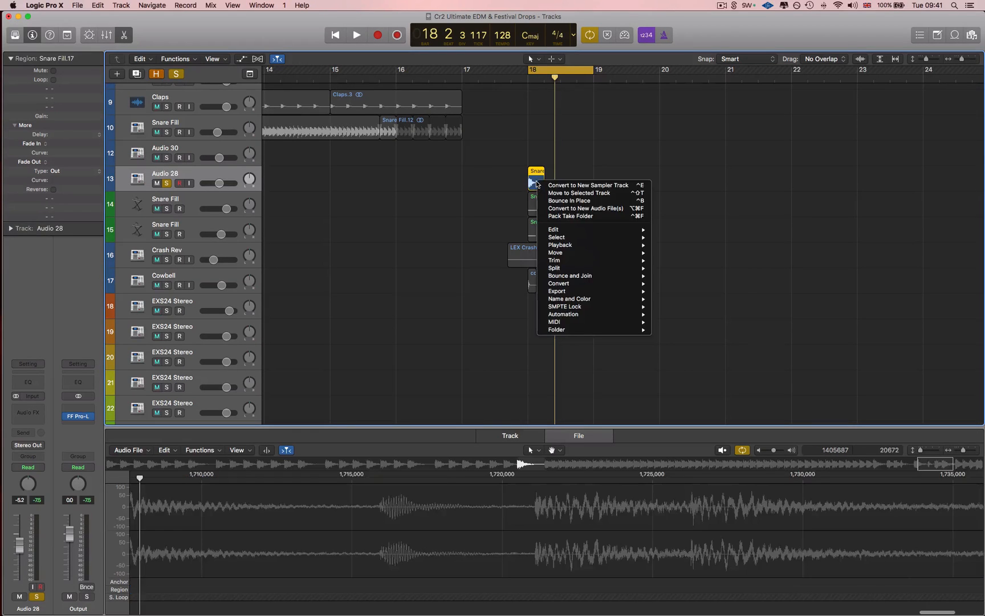
mouse_move(558, 283)
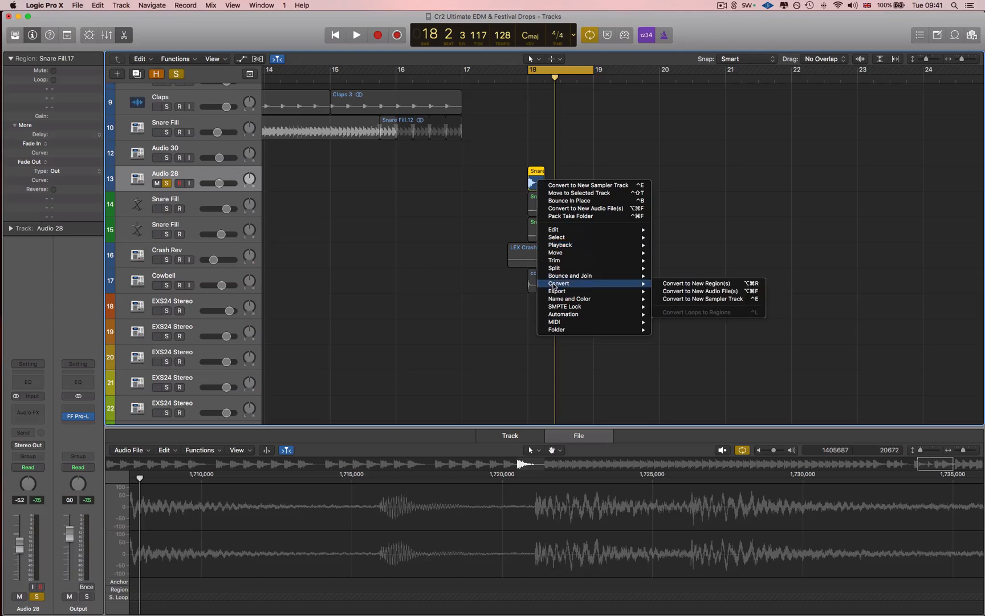
left_click(701, 300)
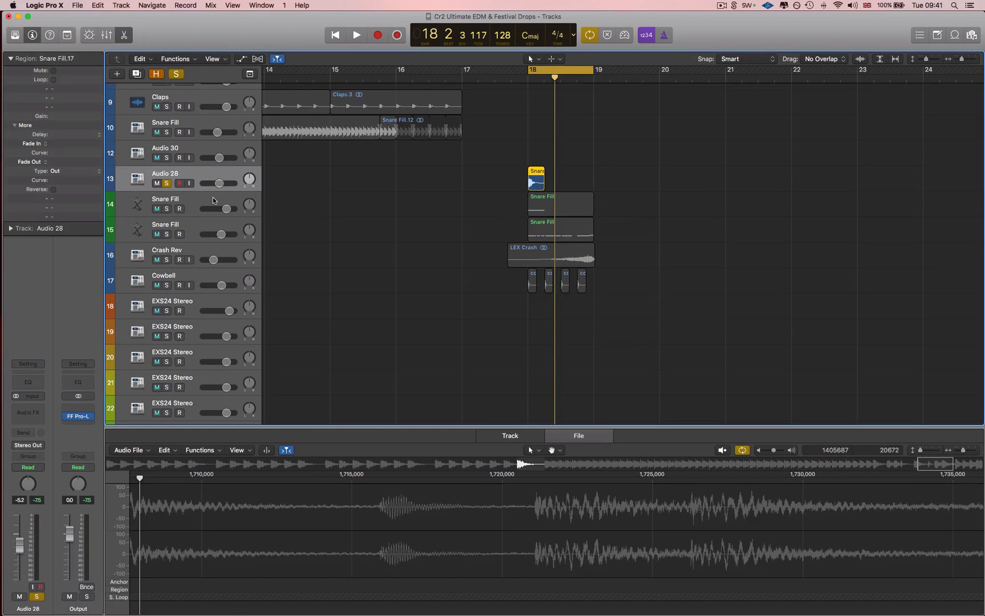
Solo the Snare Fill sampler track 14 instead of Audio 28 and play its region
left_click(214, 200)
left_click(166, 209)
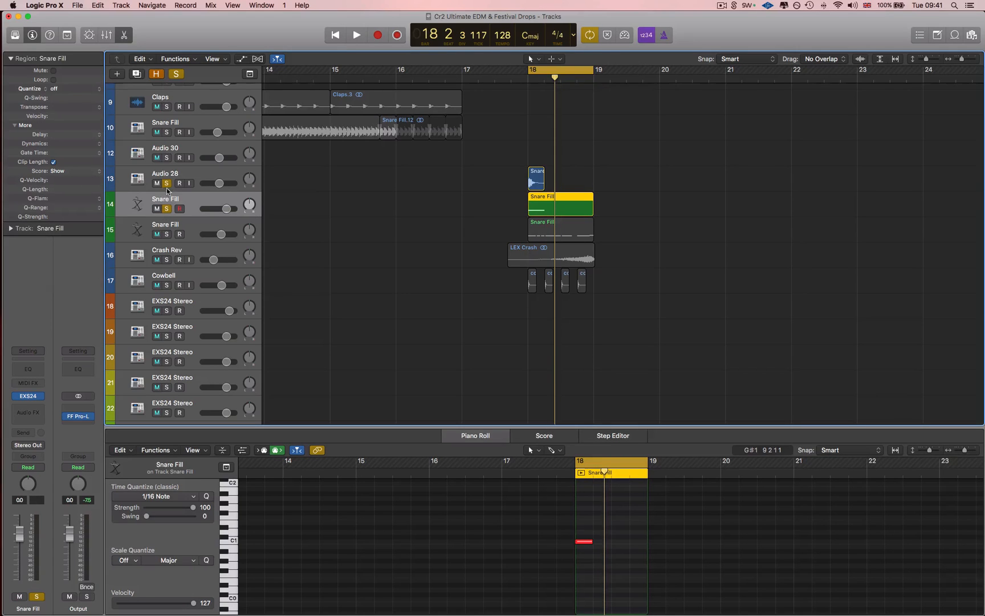
left_click(167, 183)
key("space")
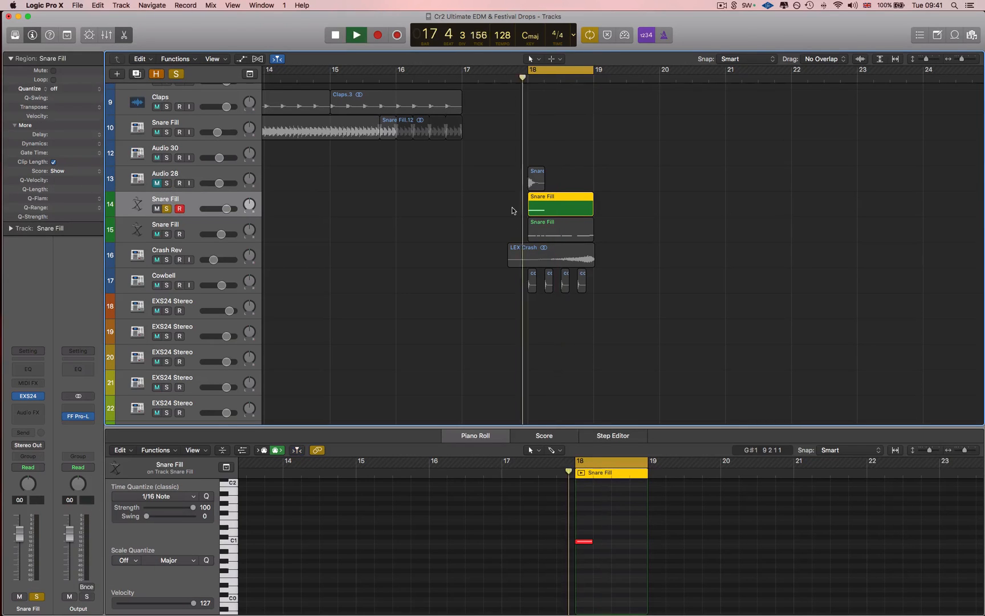
key("space")
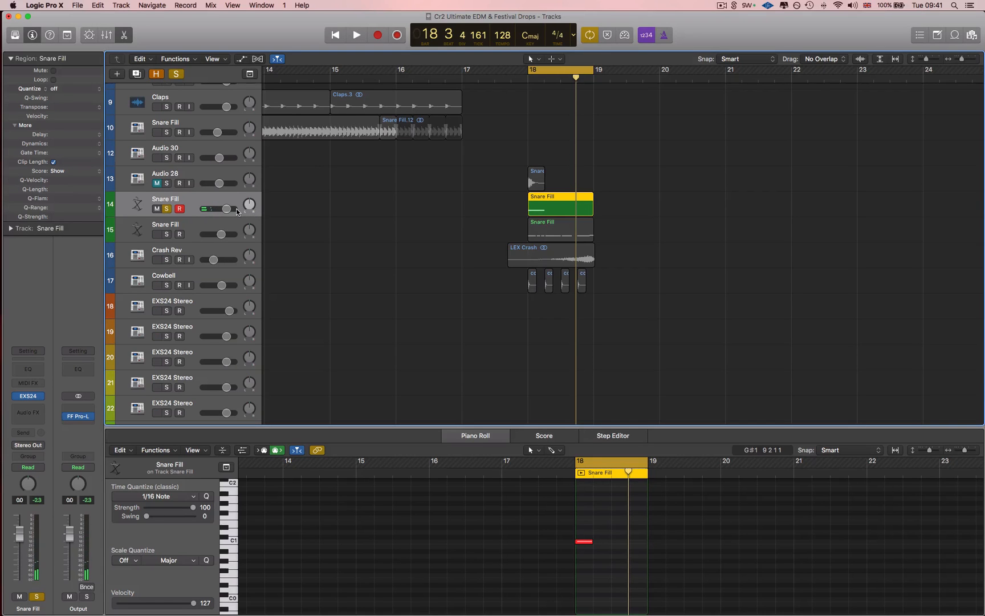
Try widening the Snare Fill zone's key range to G-1 through A2 in the EXS24 instrument editor, discard the changes and close the sampler
left_click(29, 397)
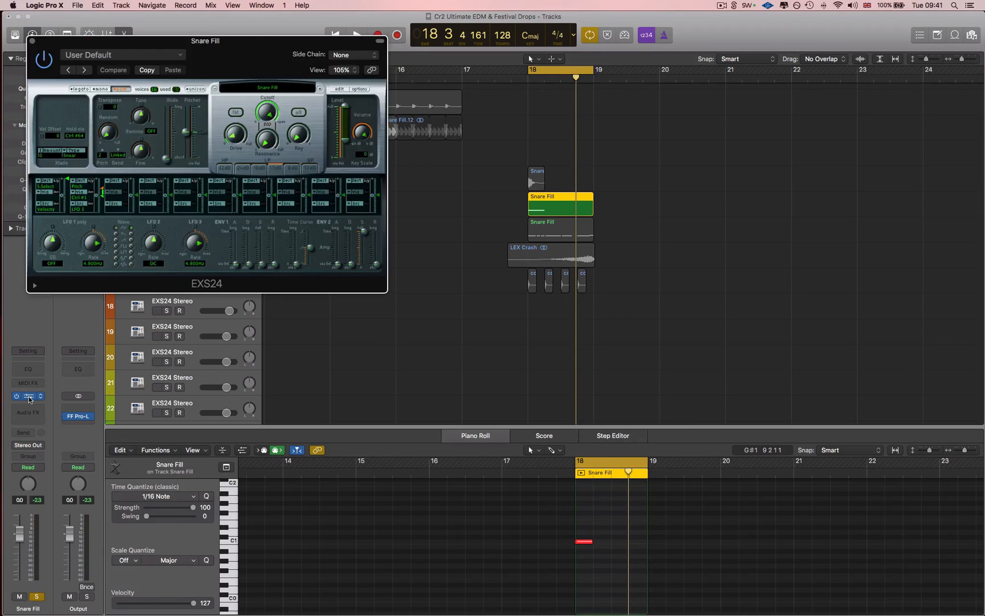
left_click(339, 89)
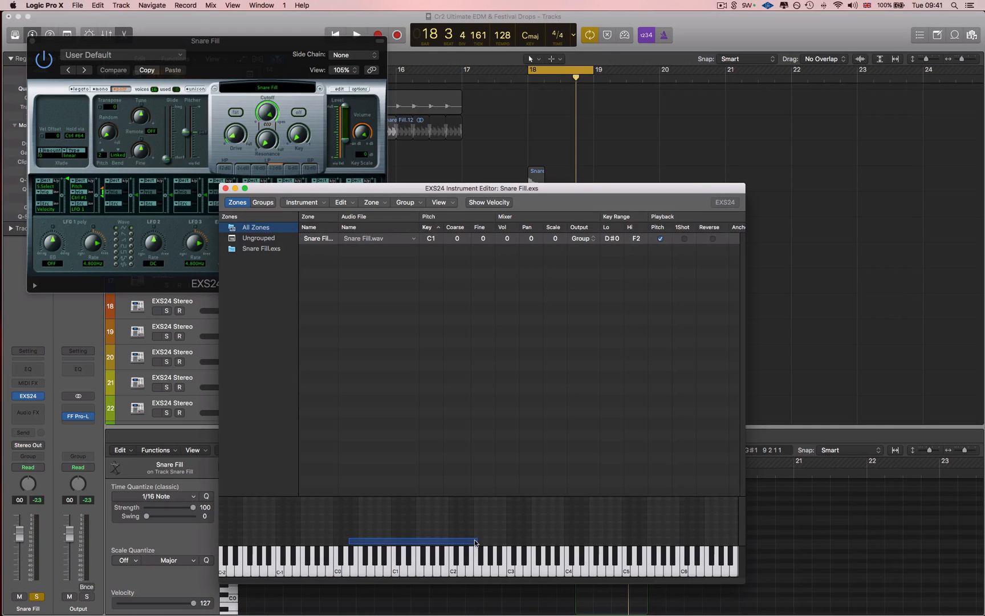
left_click_drag(476, 542, 389, 541)
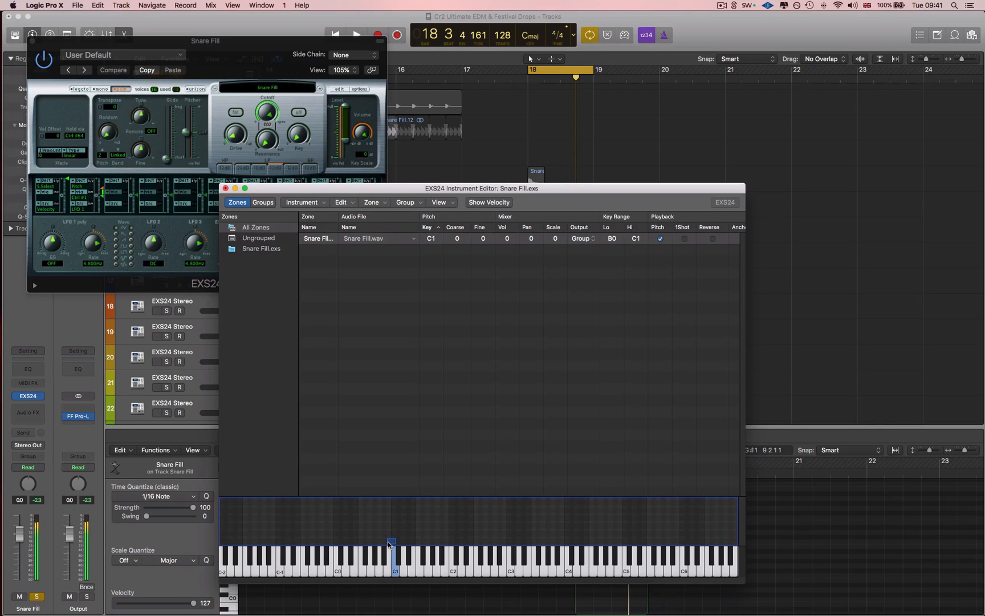
left_click_drag(396, 542, 494, 542)
left_click_drag(388, 541, 314, 546)
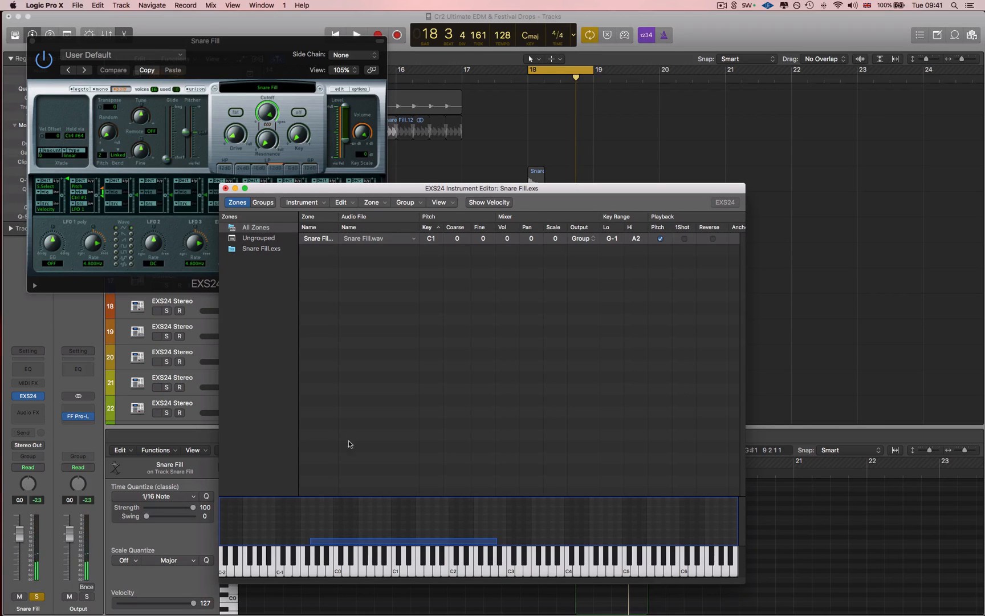
left_click(226, 188)
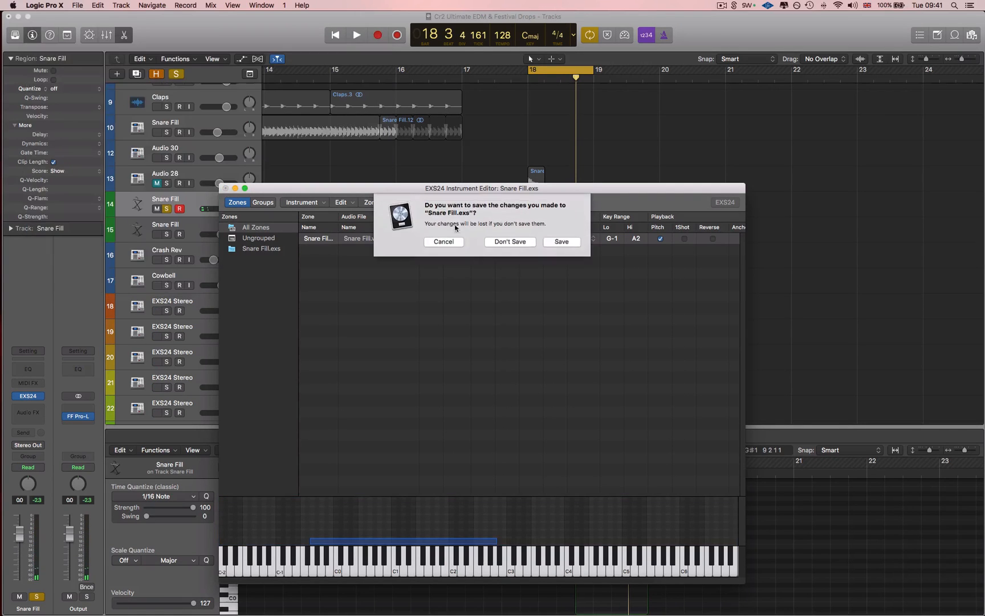
left_click(504, 245)
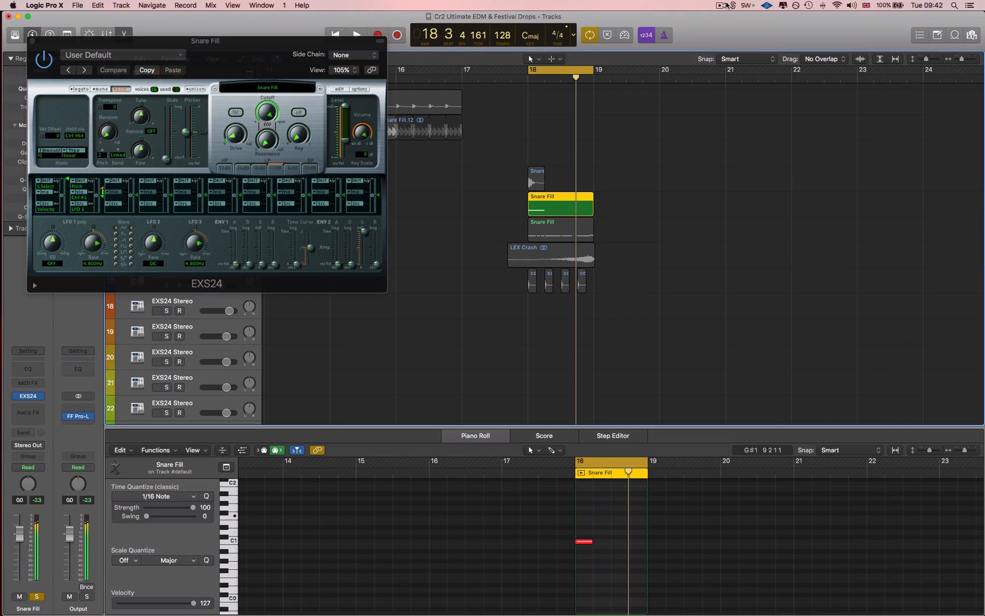
left_click_drag(32, 41, 128, 43)
left_click(128, 42)
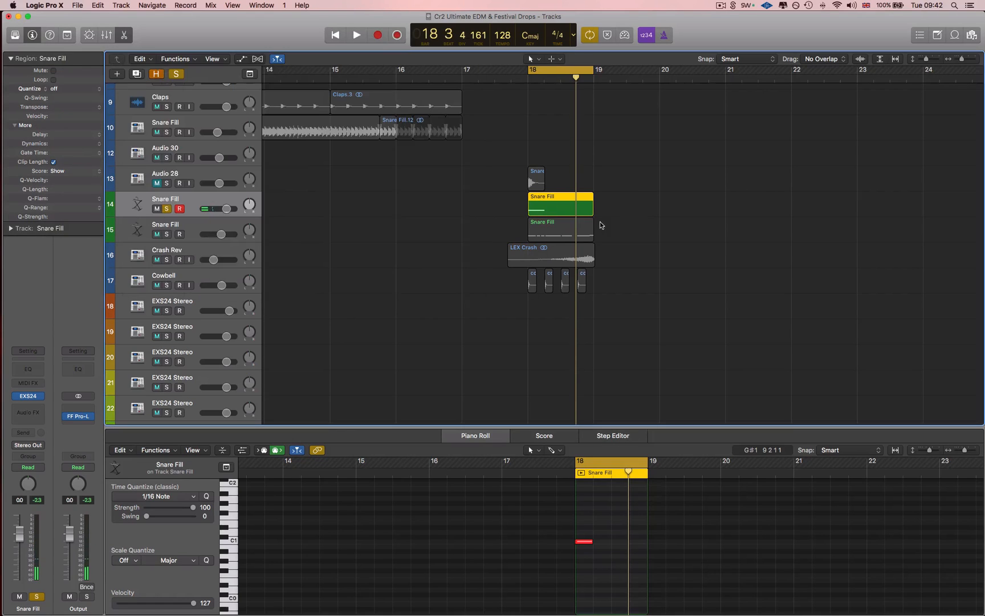
Solo the Snare Fill track 15 instead of track 14 and play its pitched note pattern
left_click(432, 235)
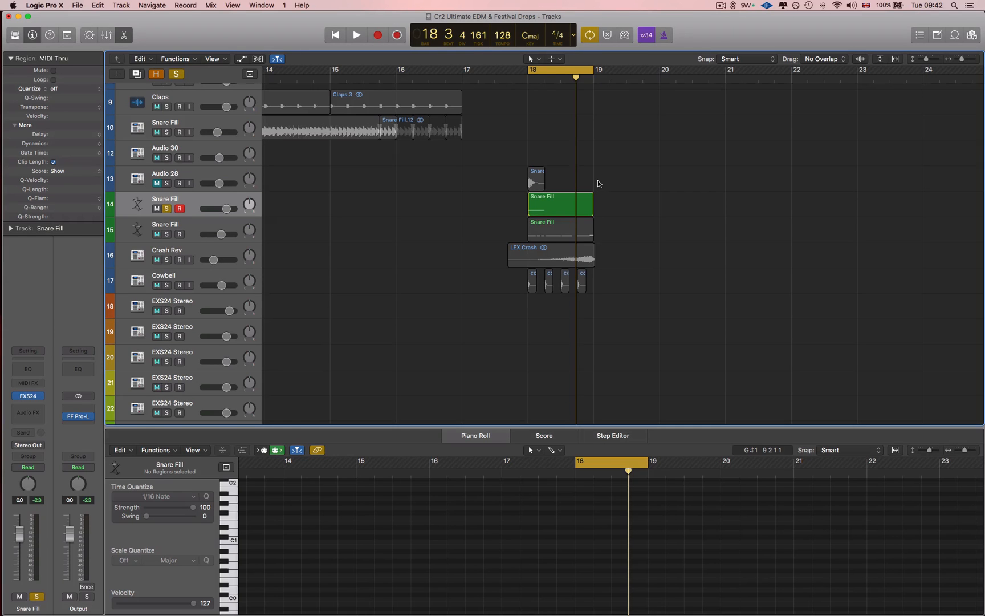
left_click(187, 231)
left_click(167, 209)
left_click(167, 235)
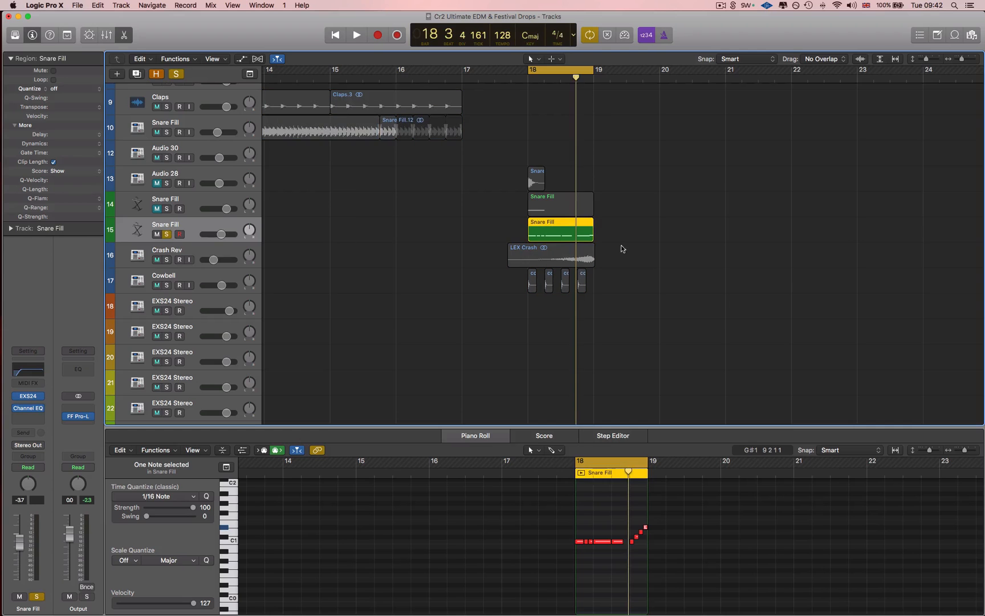
left_click_drag(670, 568, 480, 478)
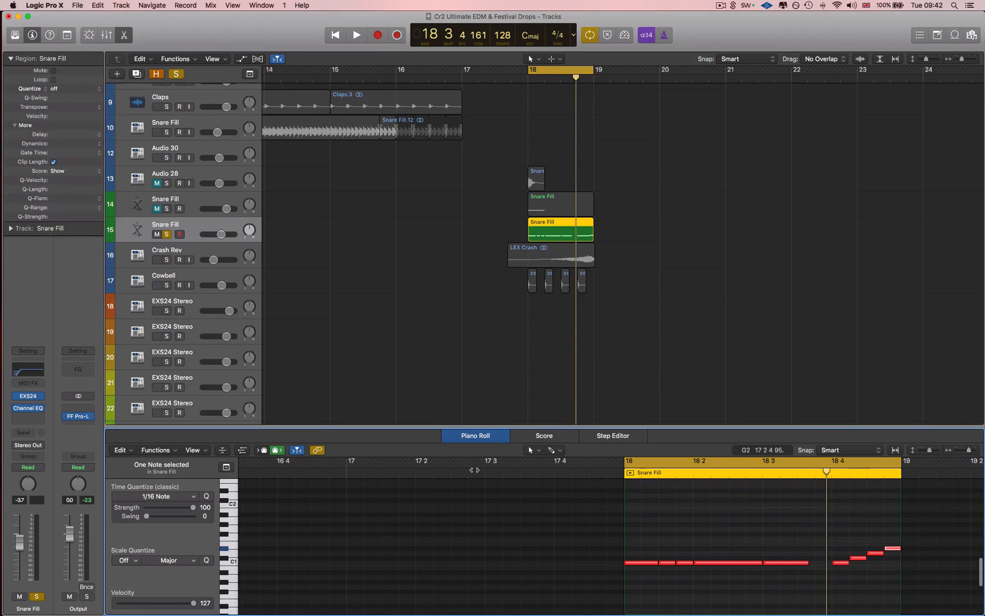
scroll(585, 543, "right", 5)
scroll(584, 543, "right", 2)
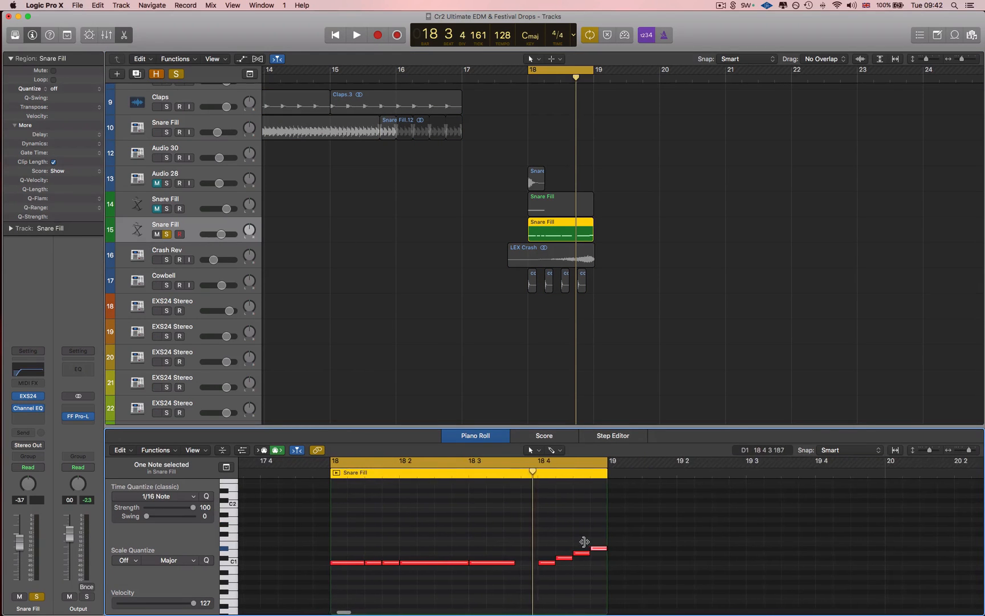
key("space")
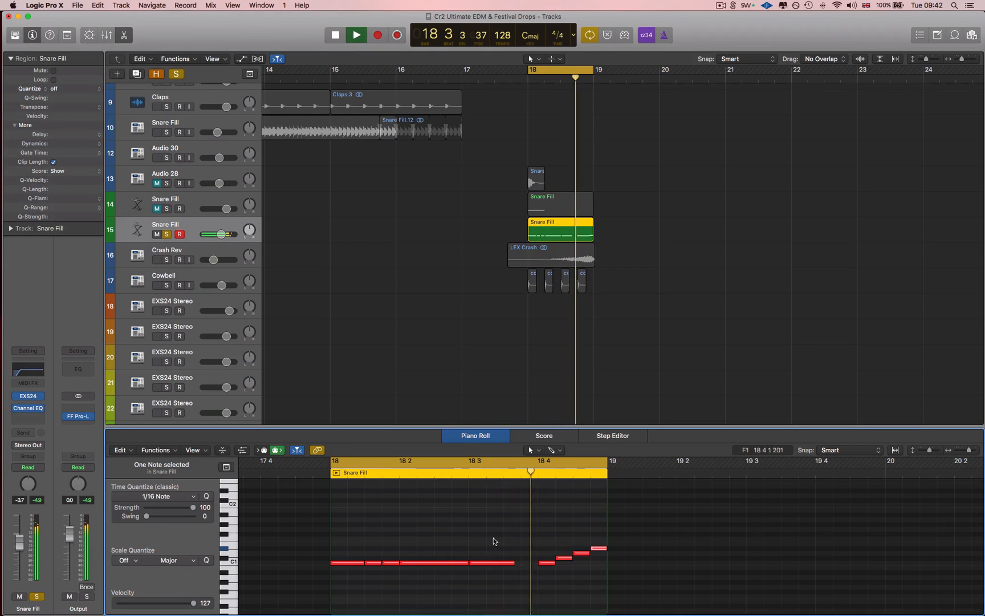
key("space")
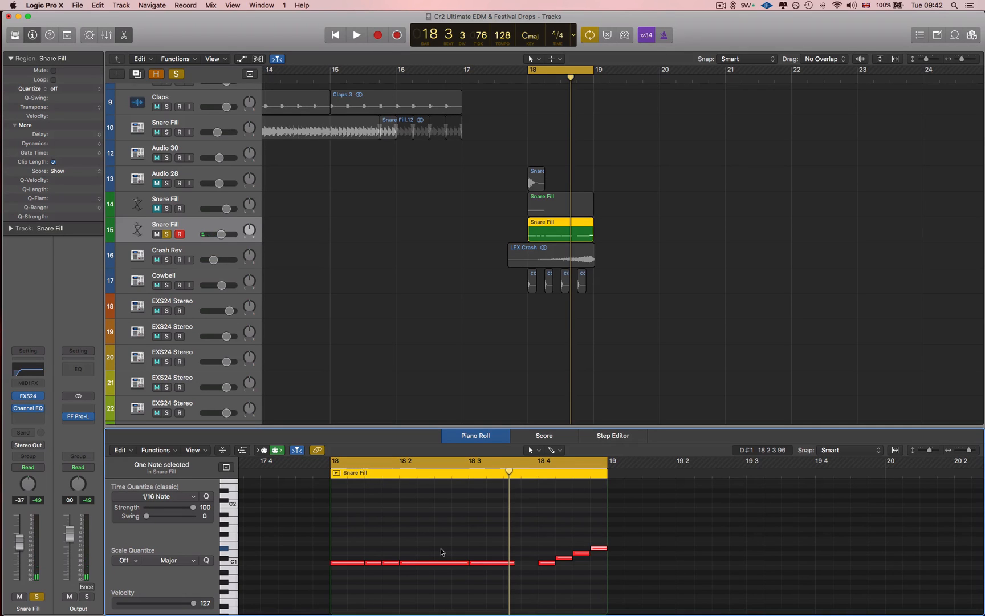
Lengthen the C1 note starting on beat 3 of bar 18 so it ends at beat 4
left_click(441, 552)
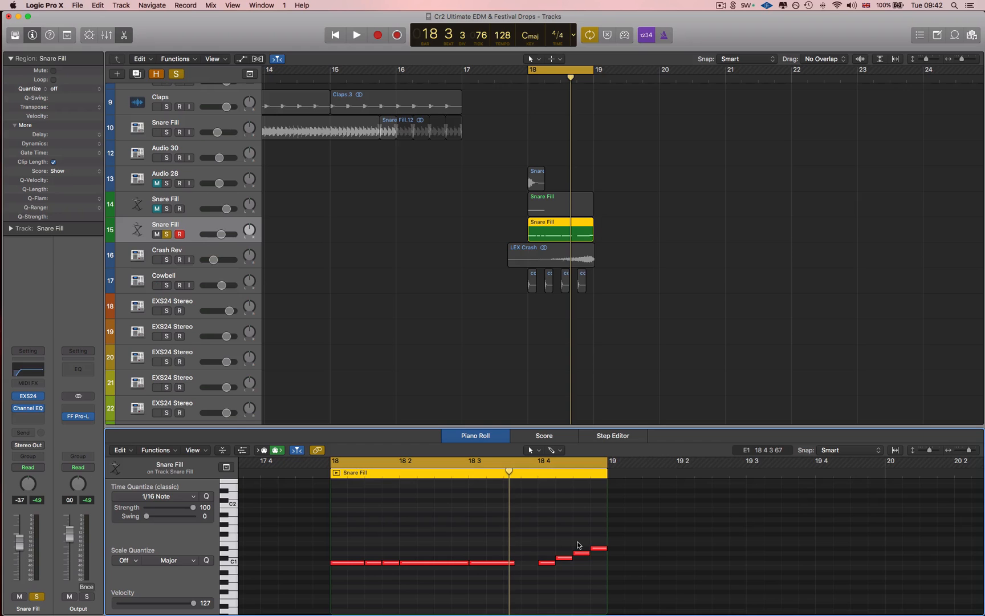
scroll(428, 564, "left", 2)
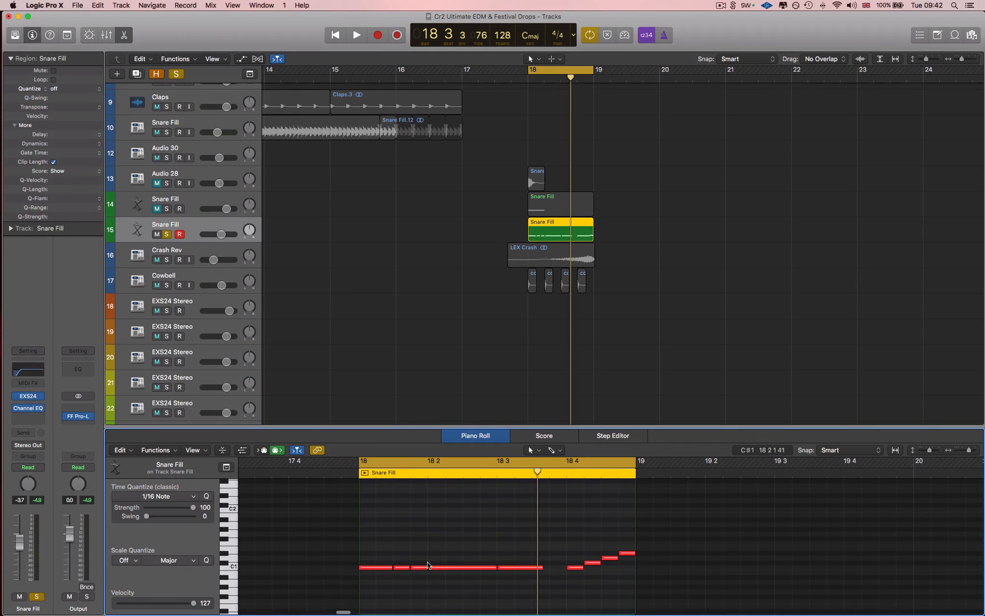
scroll(422, 563, "down", 2)
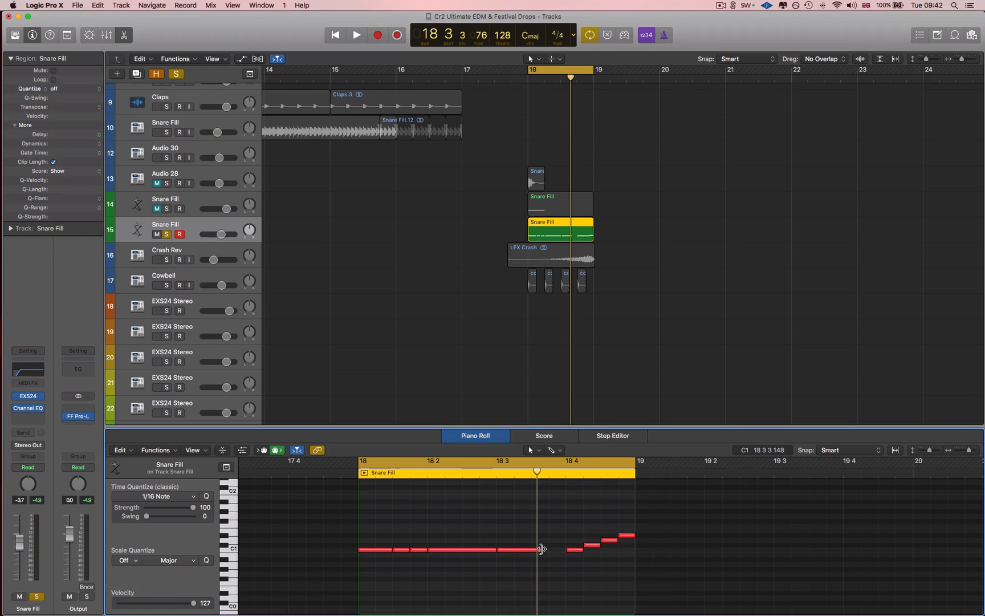
left_click_drag(541, 549, 582, 550)
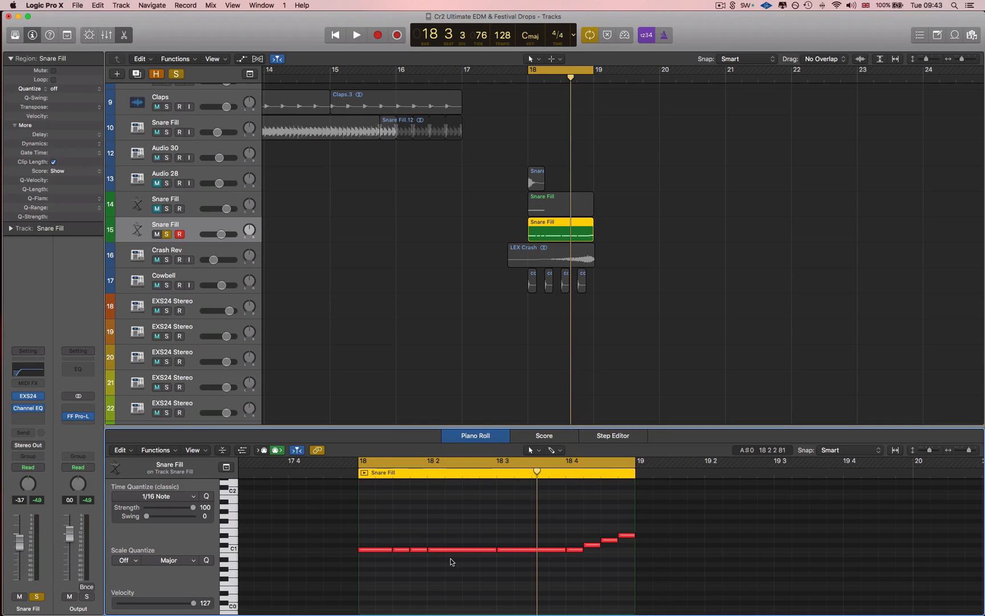
Play back the edited snare fill over bar 18
key("space")
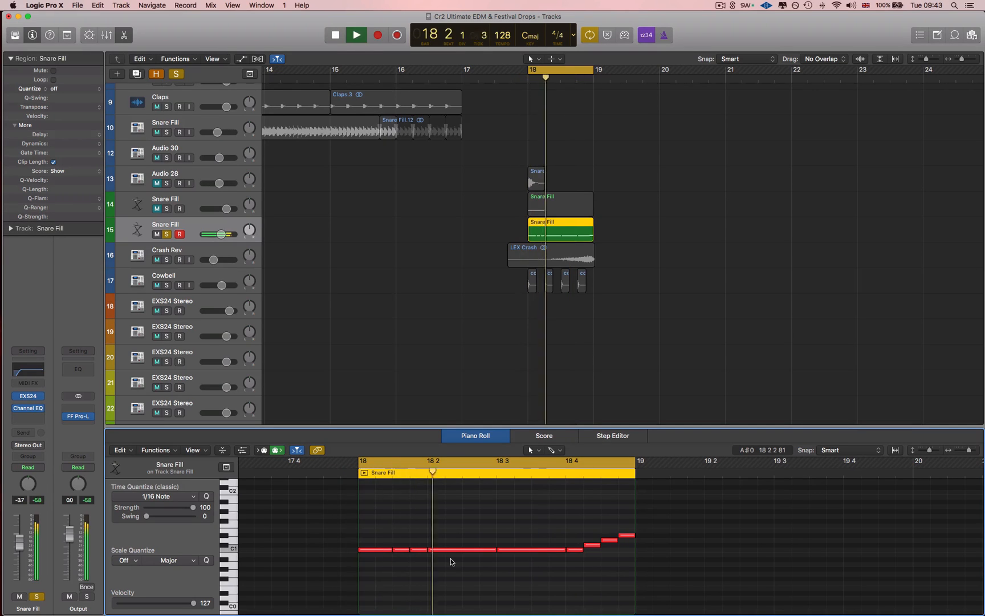
scroll(450, 552, "left", 1)
scroll(388, 268, "left", 1)
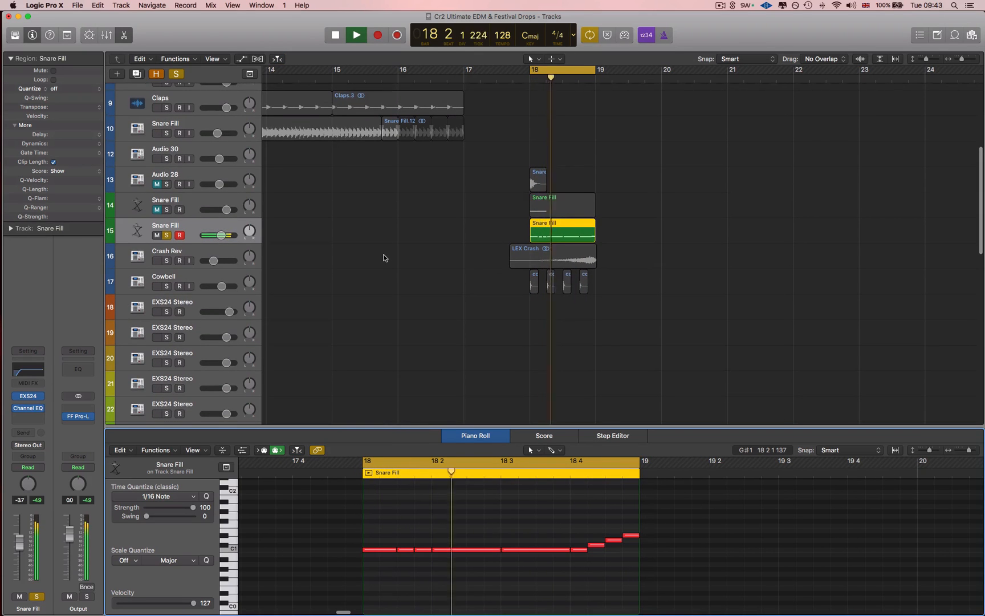
key("space")
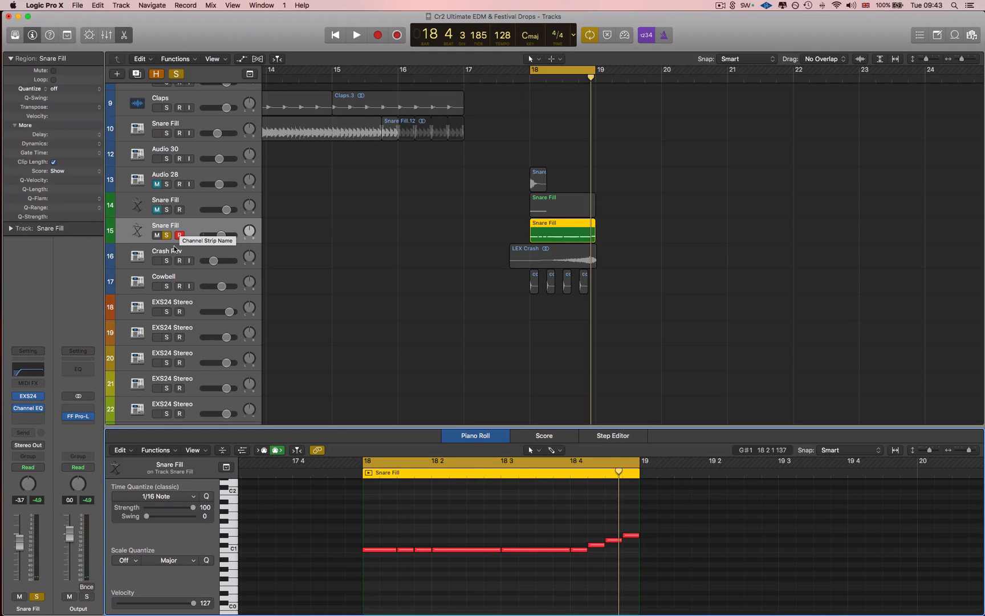
Solo the Crash Rev track and examine its LEX Crash region and the Reverse function in the audio file editor
left_click(174, 255)
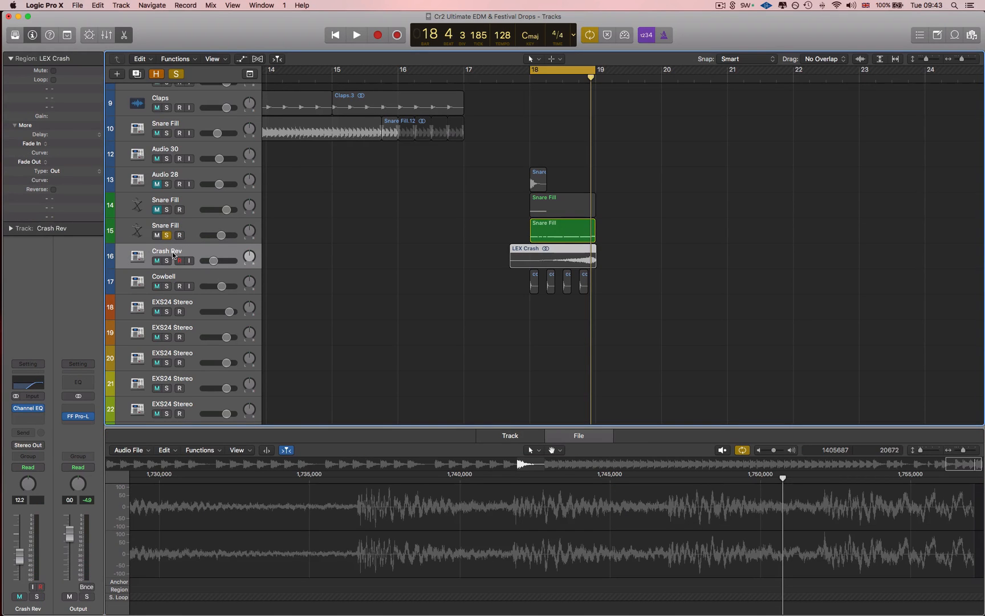
left_click(170, 260)
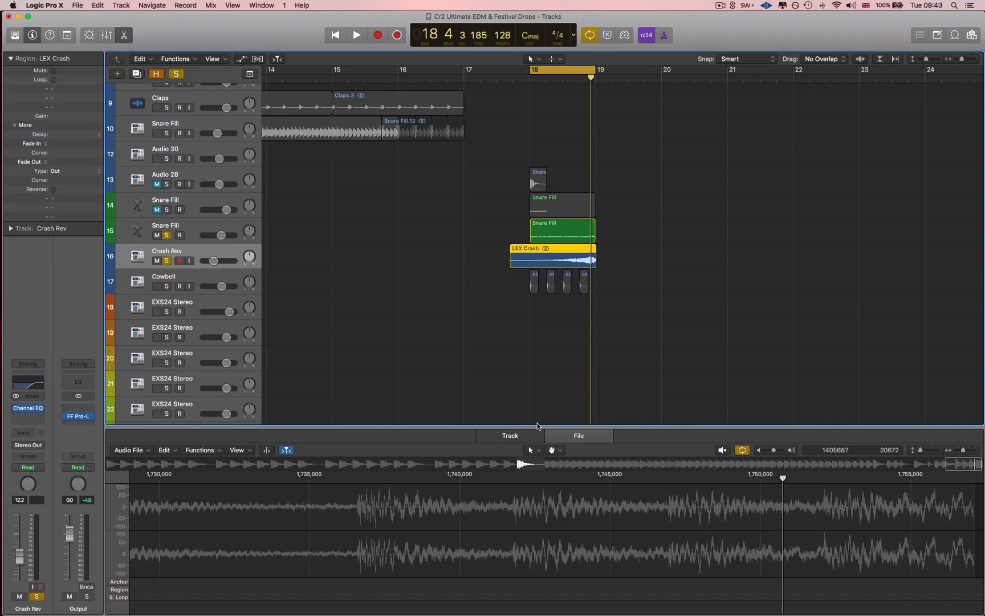
left_click(536, 261)
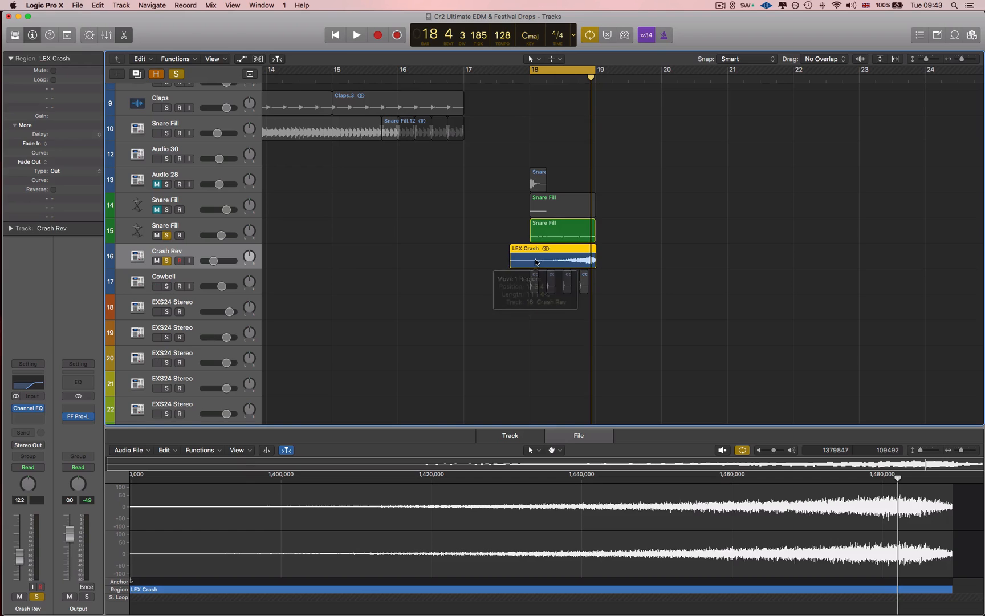
left_click(576, 434)
left_click(204, 450)
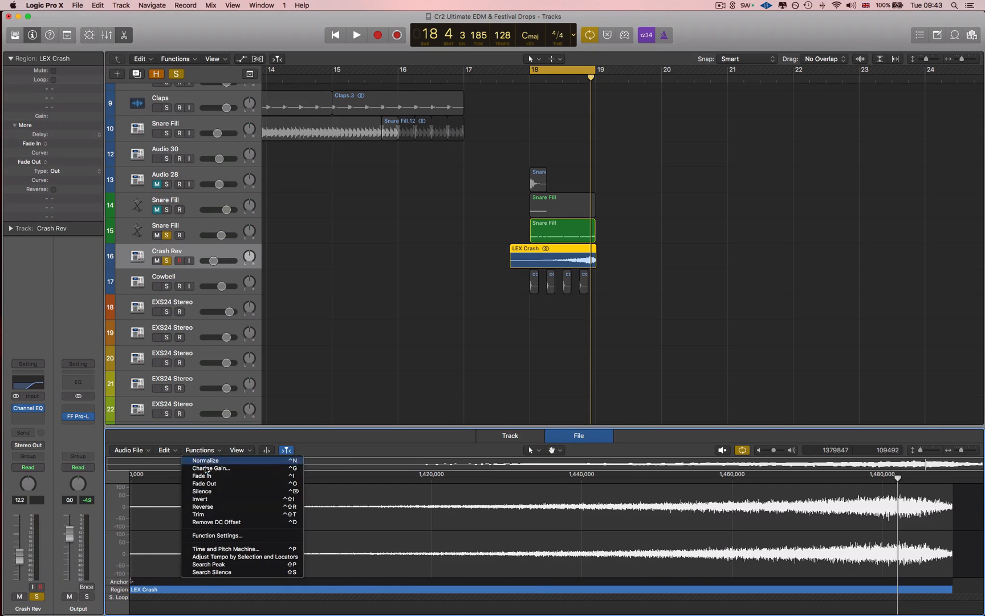
left_click(205, 506)
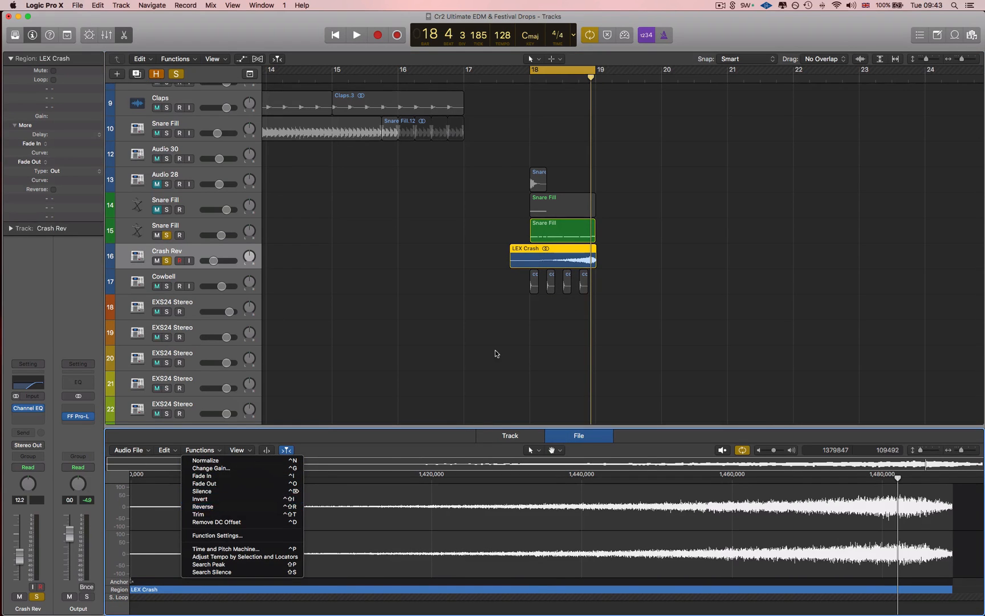
Play the reversed crash alone with Snare Fill track 15 unsoloed, and again with that track soloed alongside it
left_click(167, 236)
key("space")
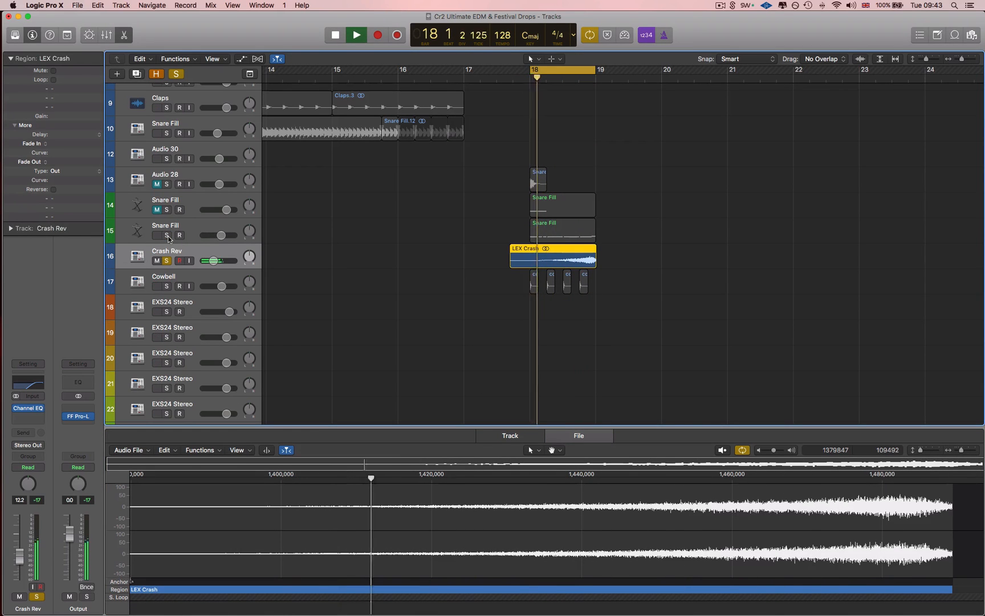
left_click(168, 236)
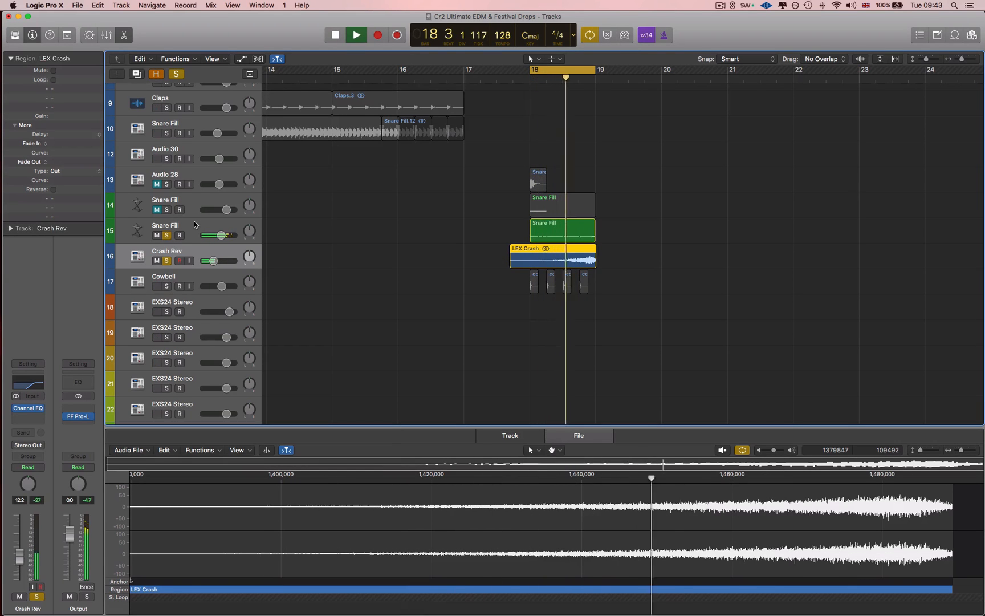
key("space")
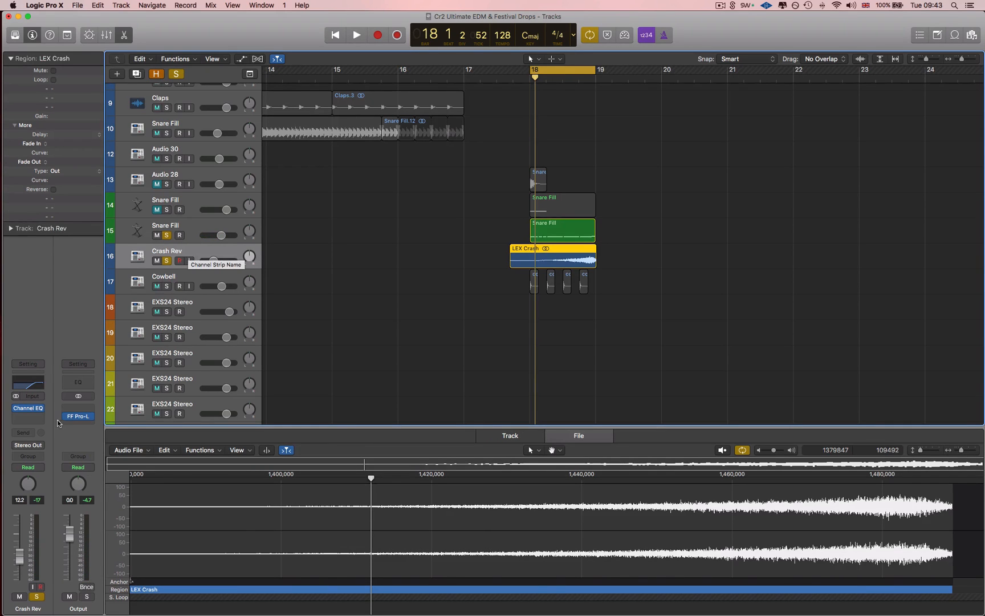
Review the Crash Rev track's Channel EQ and lower the track's volume fader to -12.4 dB
left_click(26, 409)
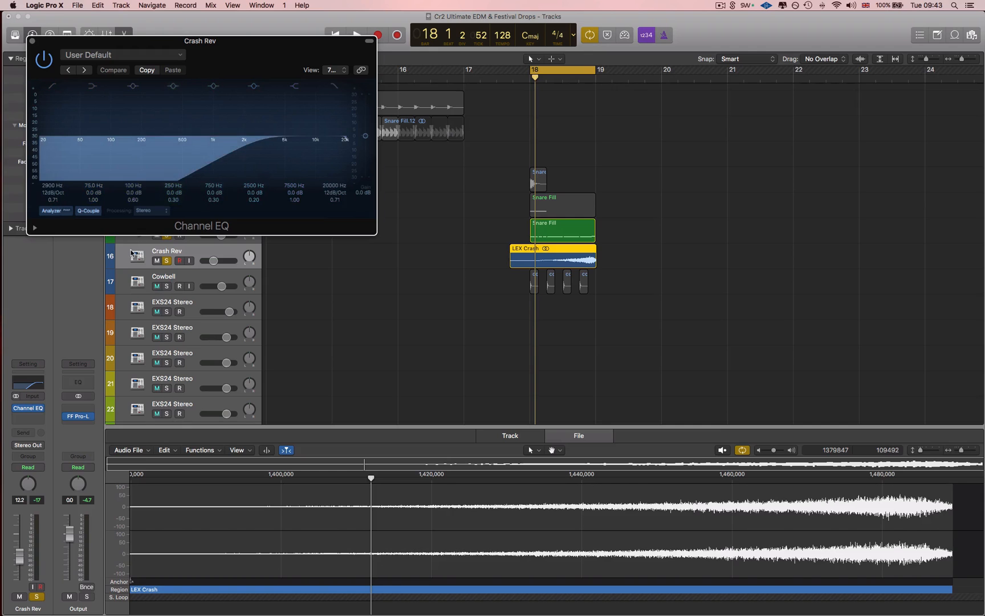
left_click_drag(20, 556, 20, 556)
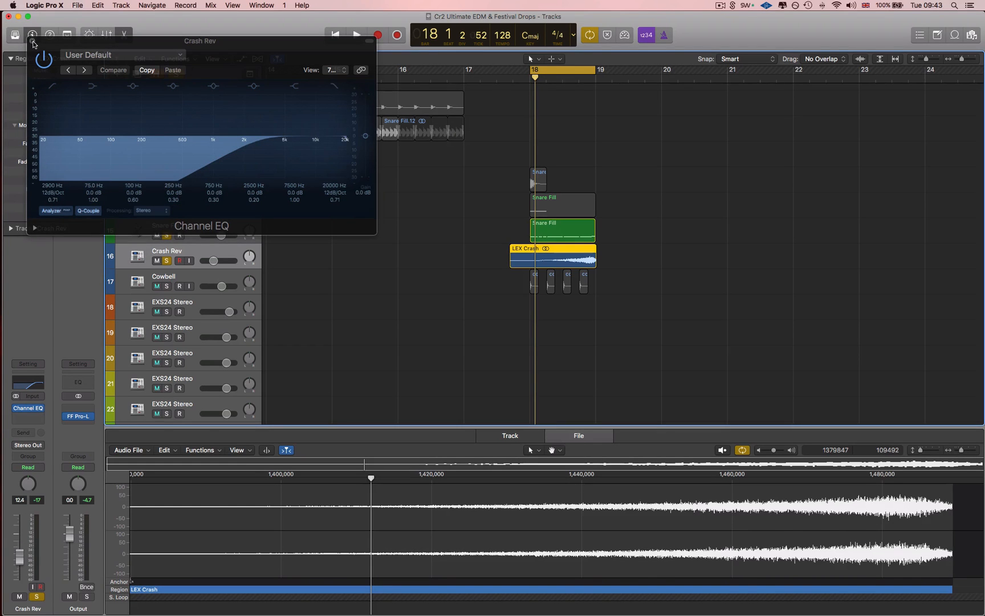
left_click(33, 42)
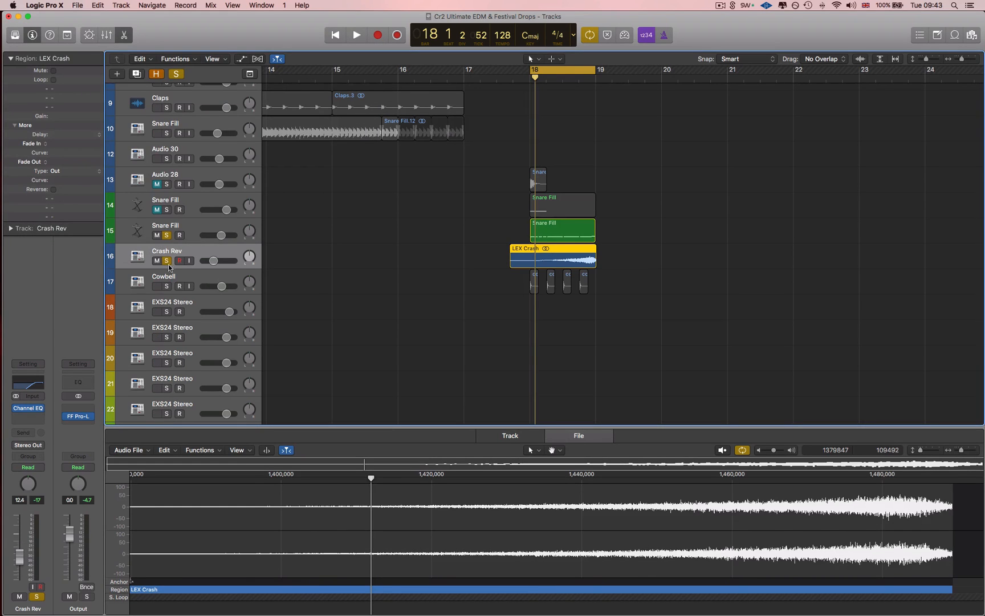
Play the snare fill and crash together, add the Cowbell track to the solo and select it
key("space")
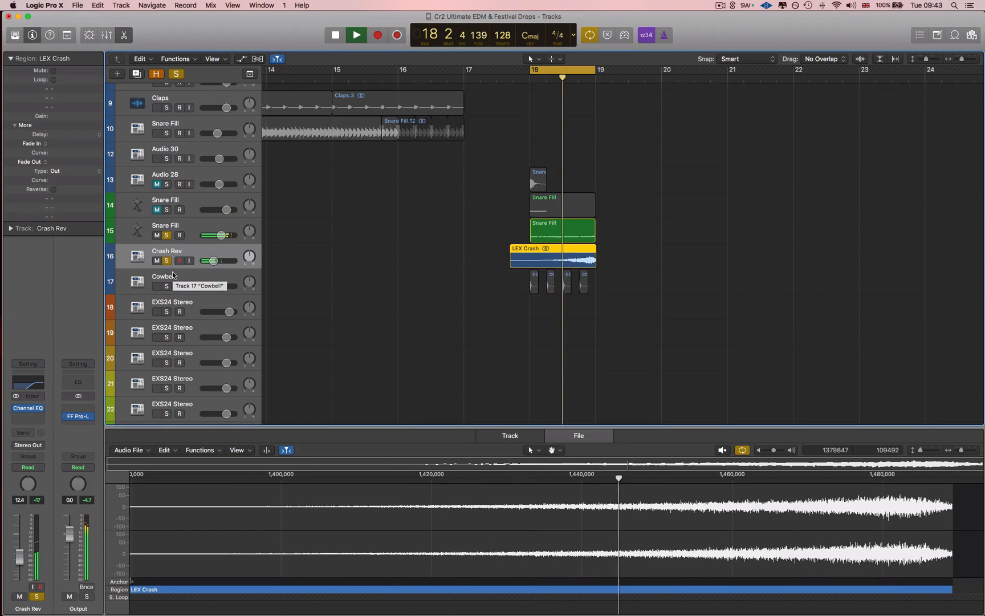
left_click(167, 287)
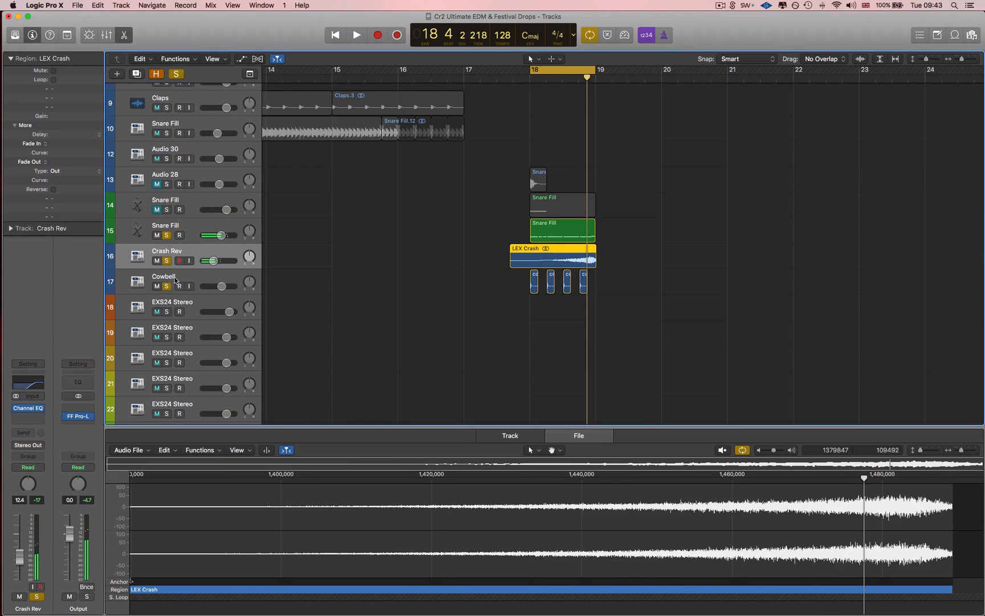
left_click(175, 280)
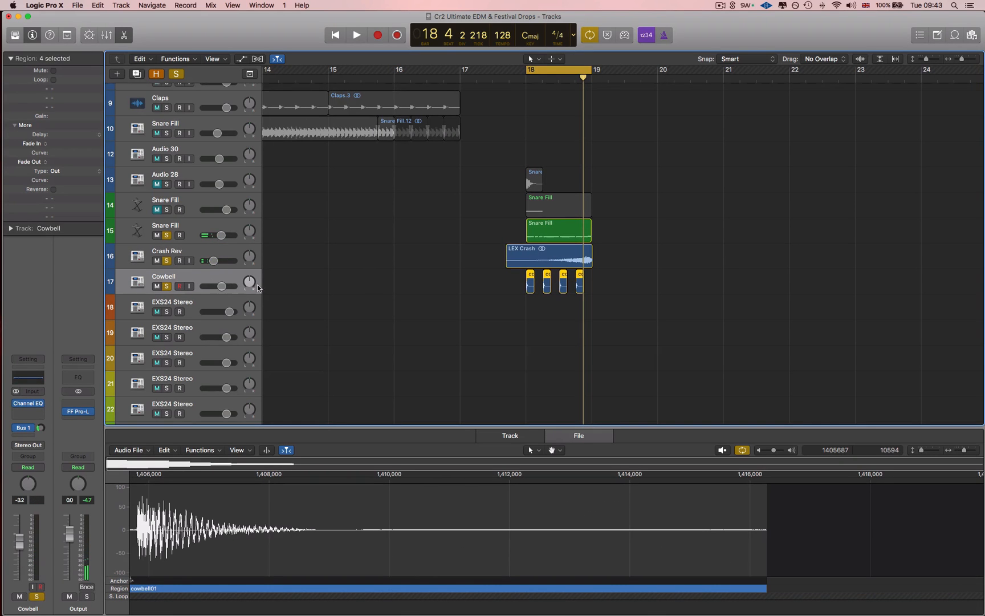
scroll(211, 268, "right", 2)
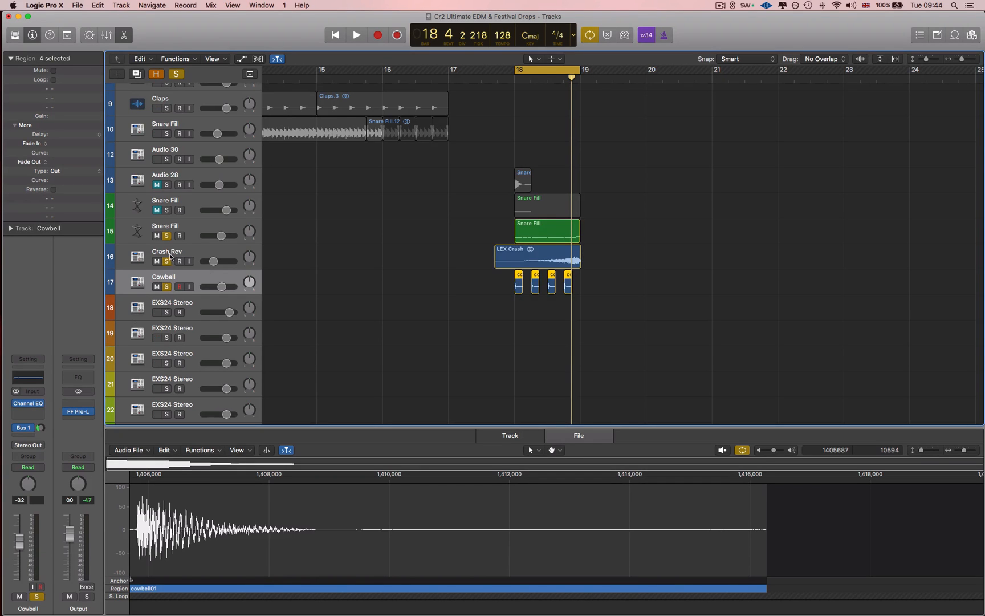
Unsolo Snare Fill track 15 and Crash Rev and play the Cowbell track on its own
left_click_drag(167, 234, 168, 262)
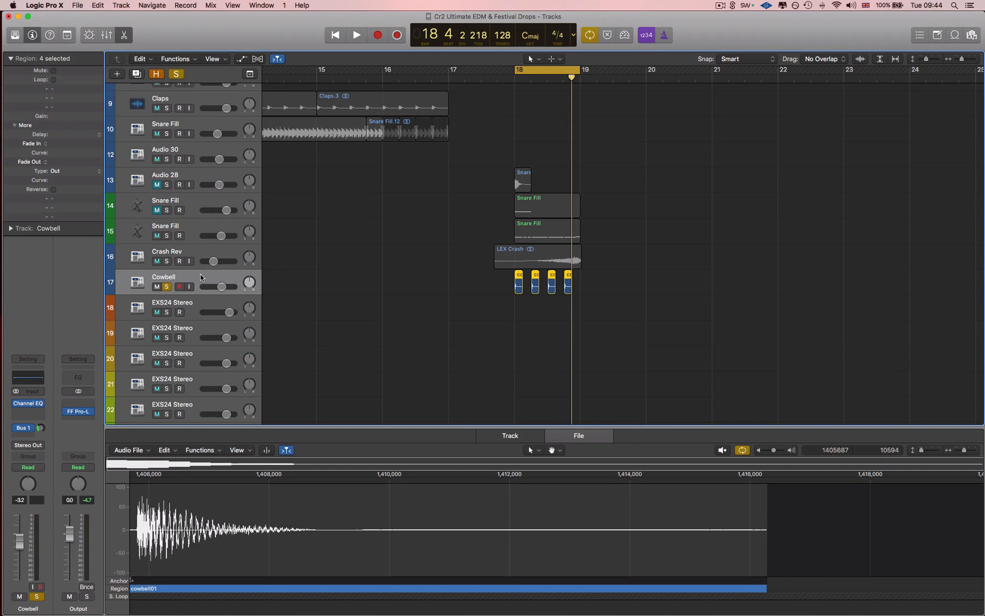
key("space")
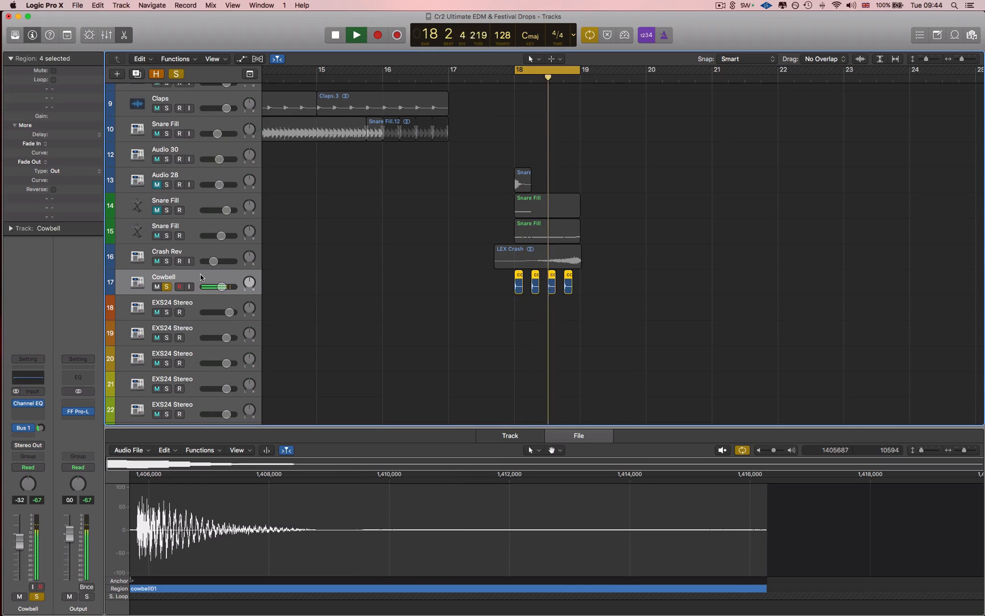
key("space")
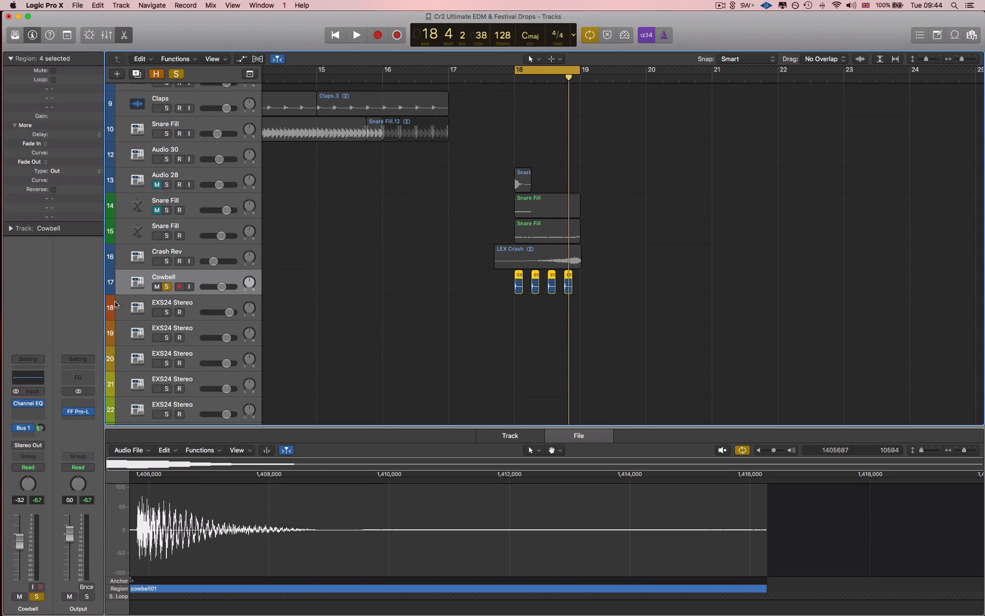
Compare the looped cowbell with its Bus 1 reverb send bypassed and active, leaving the send on
left_click(22, 428)
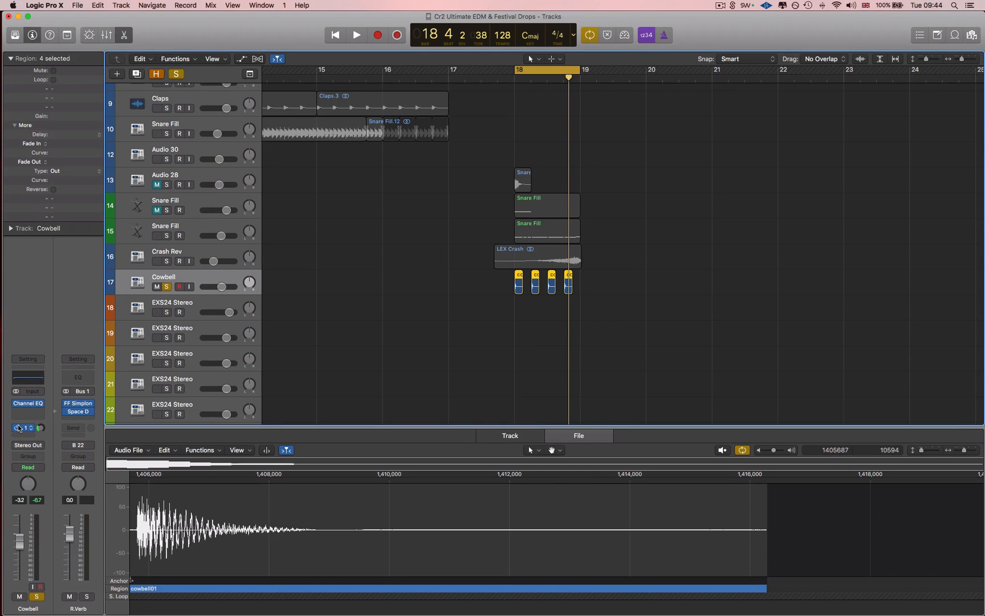
key("space")
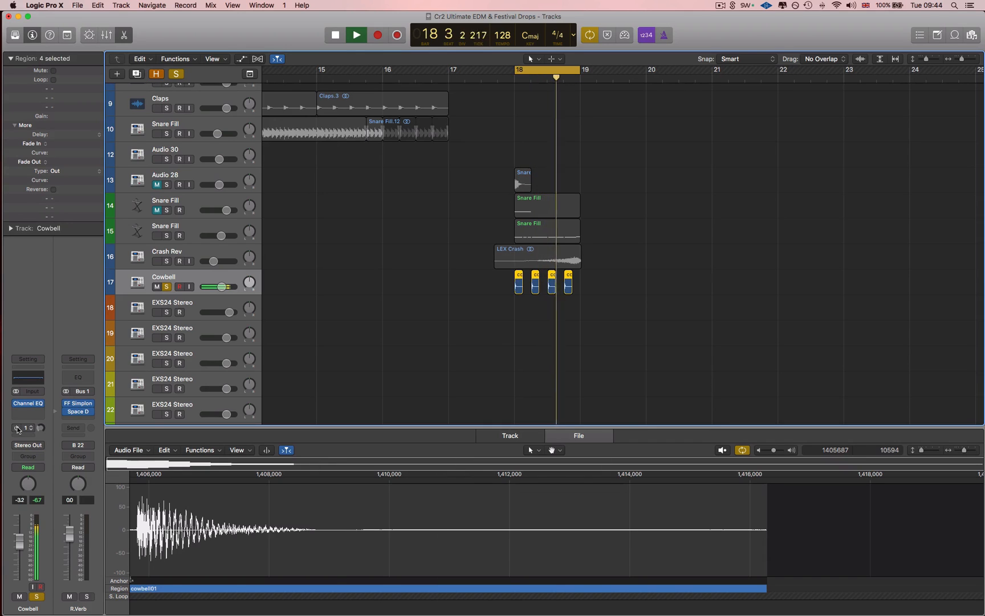
key("space")
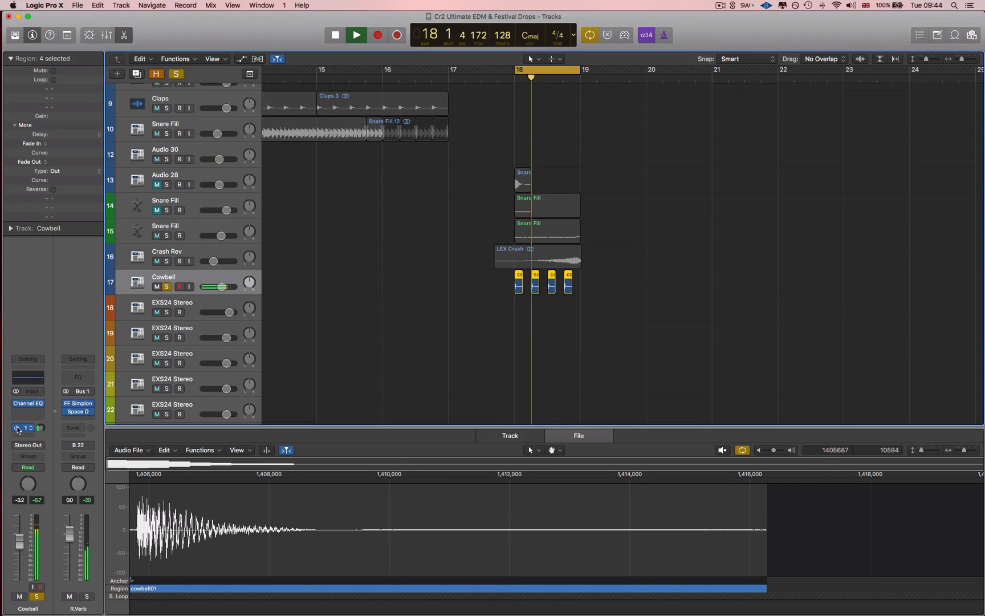
key("space")
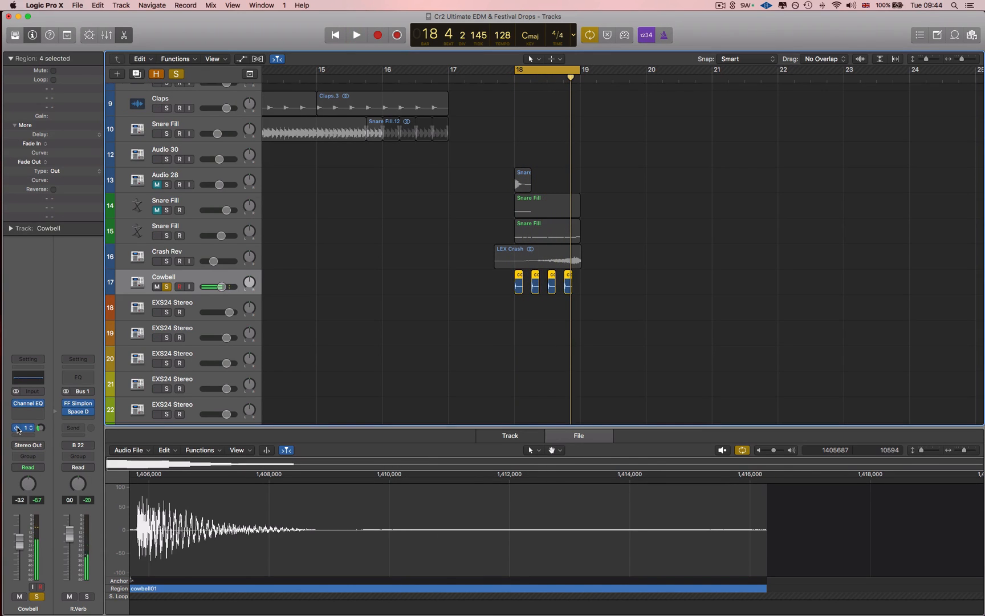
key("space")
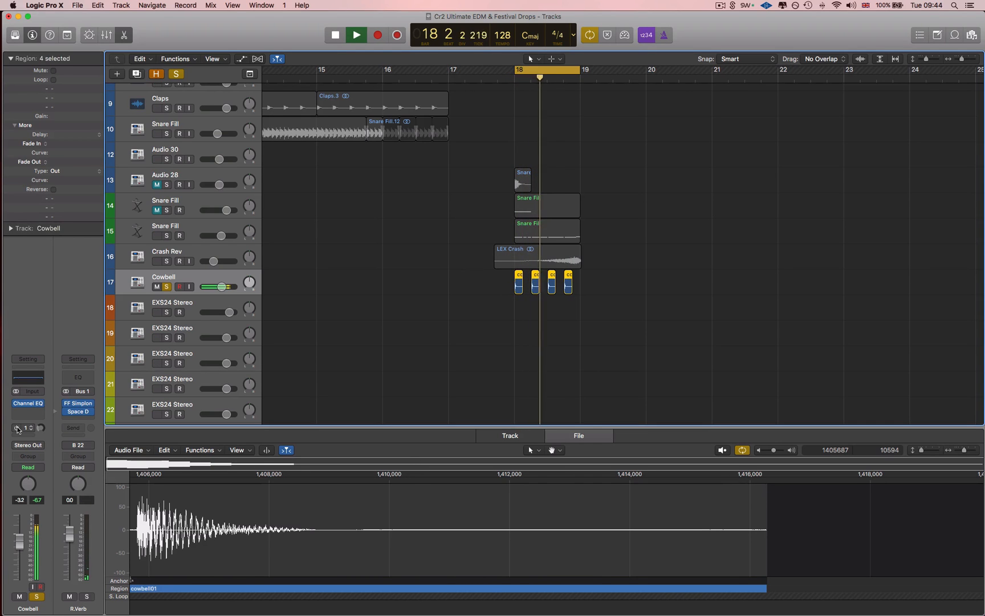
left_click(17, 429)
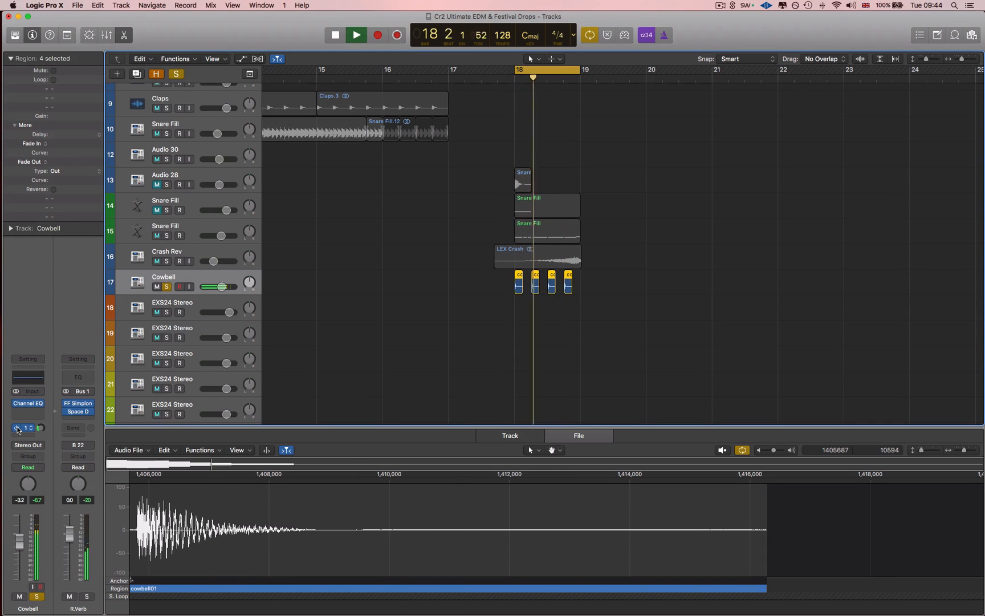
key("space")
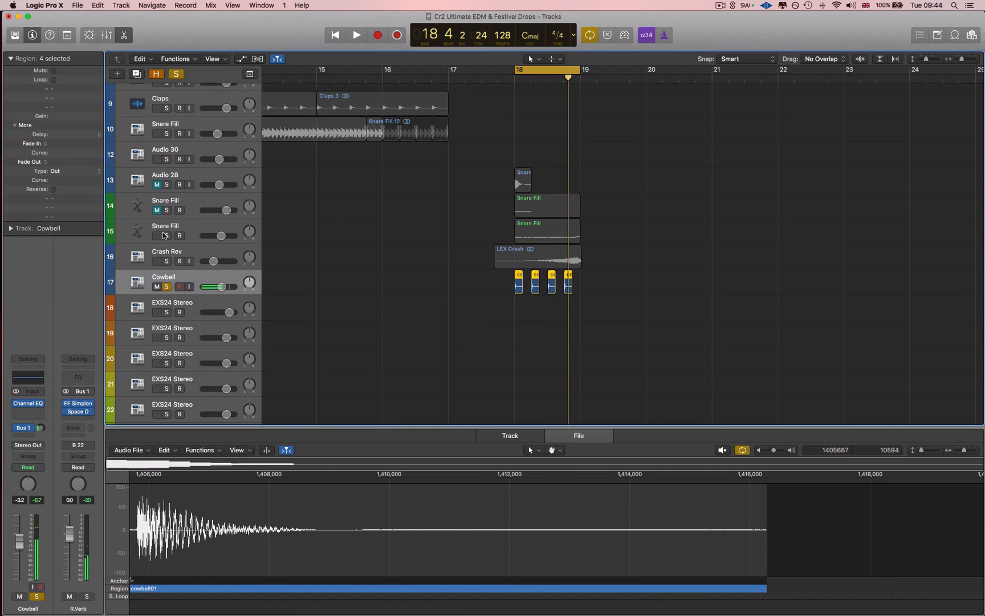
Solo Snare Fill track 15 and Crash Rev along with the Cowbell and play the three layers together
left_click(166, 236)
left_click(166, 261)
key("space")
scroll(391, 256, "down", 1)
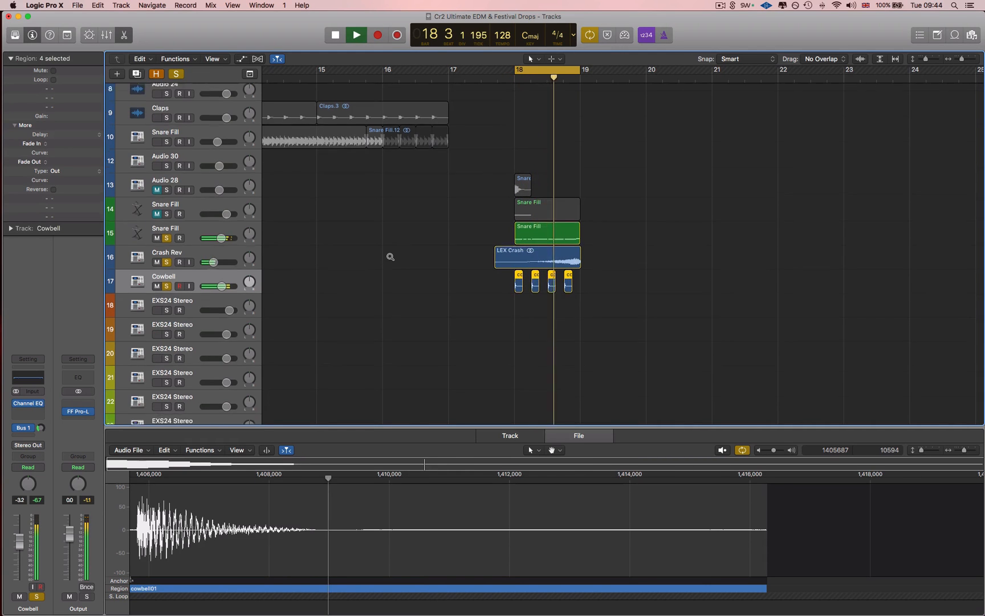
scroll(390, 257, "down", 2)
key("space")
Set the cycle range to run from bar 16 to bar 21
scroll(467, 98, "down", 4)
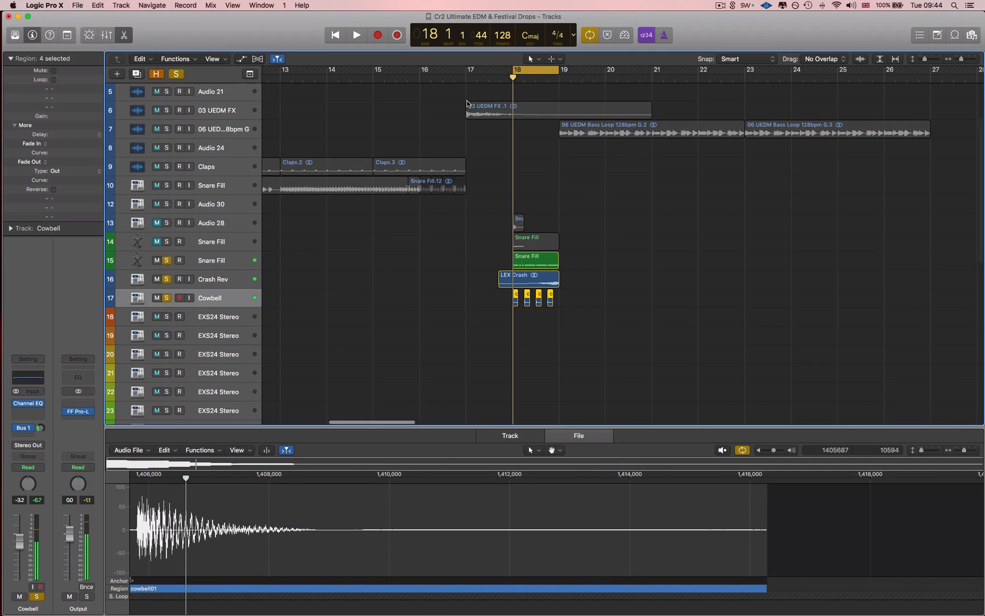
scroll(468, 101, "down", 1)
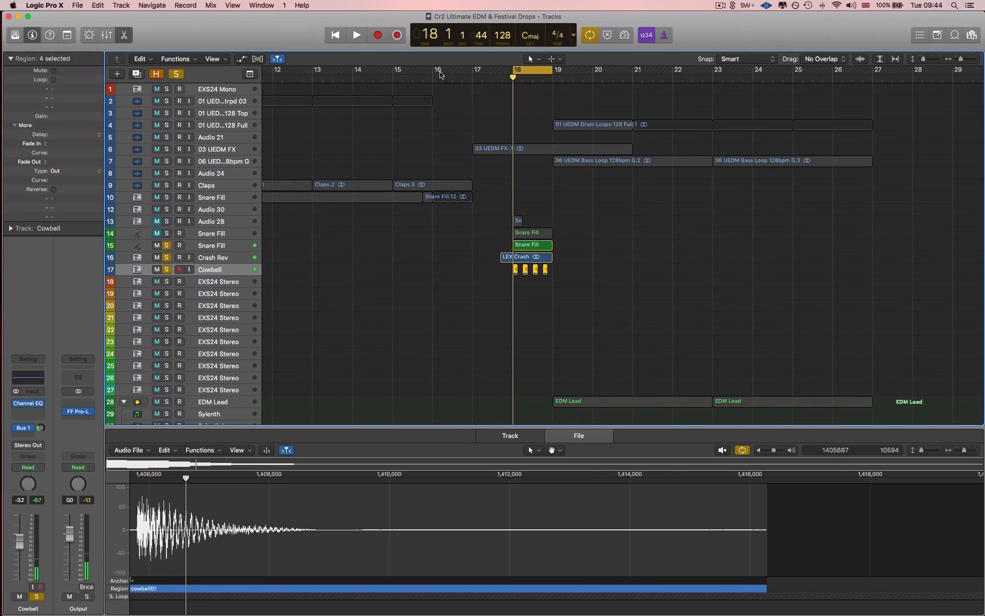
left_click_drag(440, 77, 627, 83)
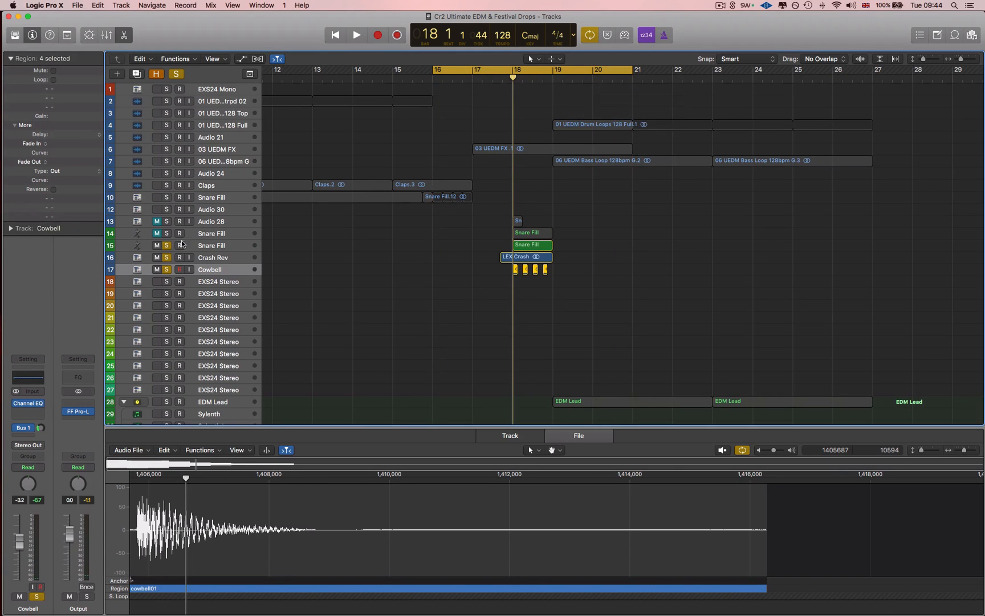
Unsolo Snare Fill track 15, Crash Rev and Cowbell and play the full arrangement through the fill into the drop
left_click_drag(166, 246, 166, 270)
left_click(360, 277)
key("space")
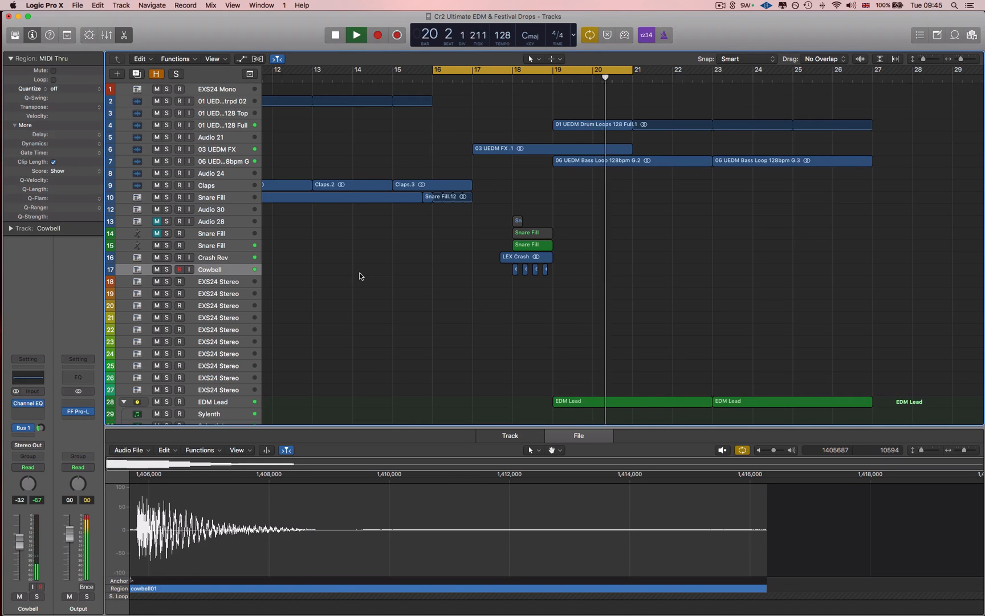
key("space")
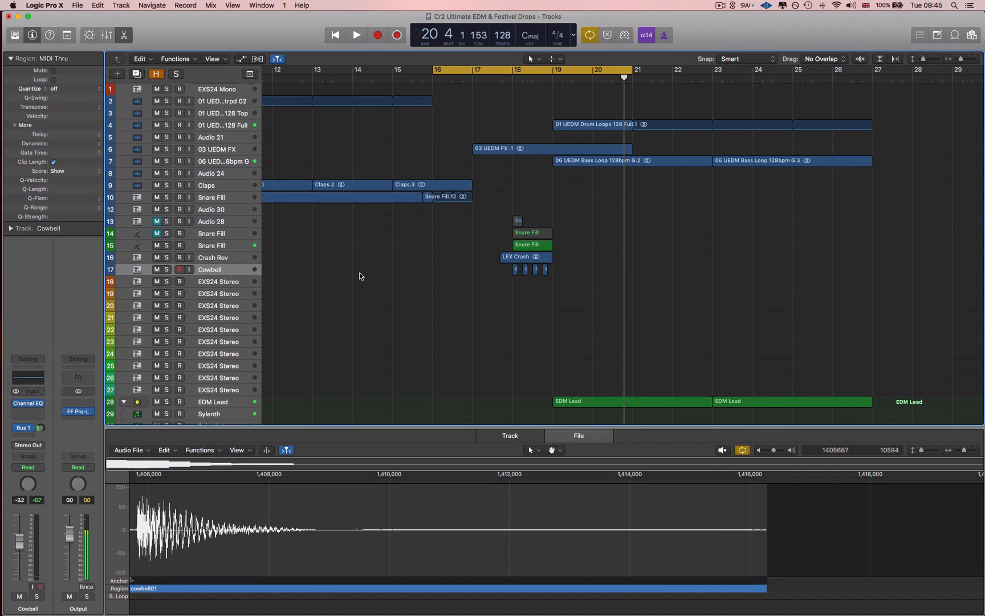
scroll(418, 300, "down", 3)
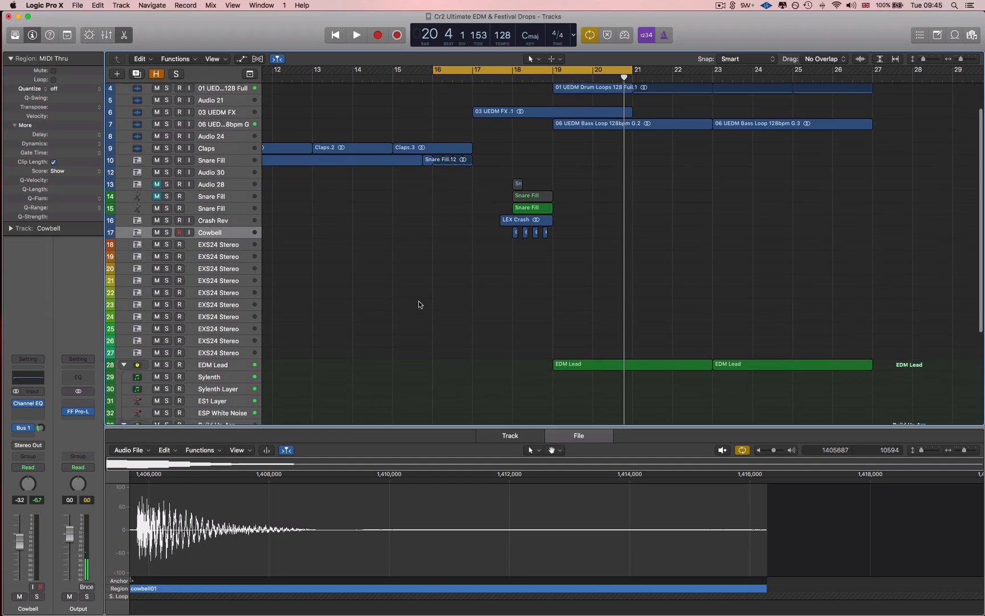
left_click(166, 358)
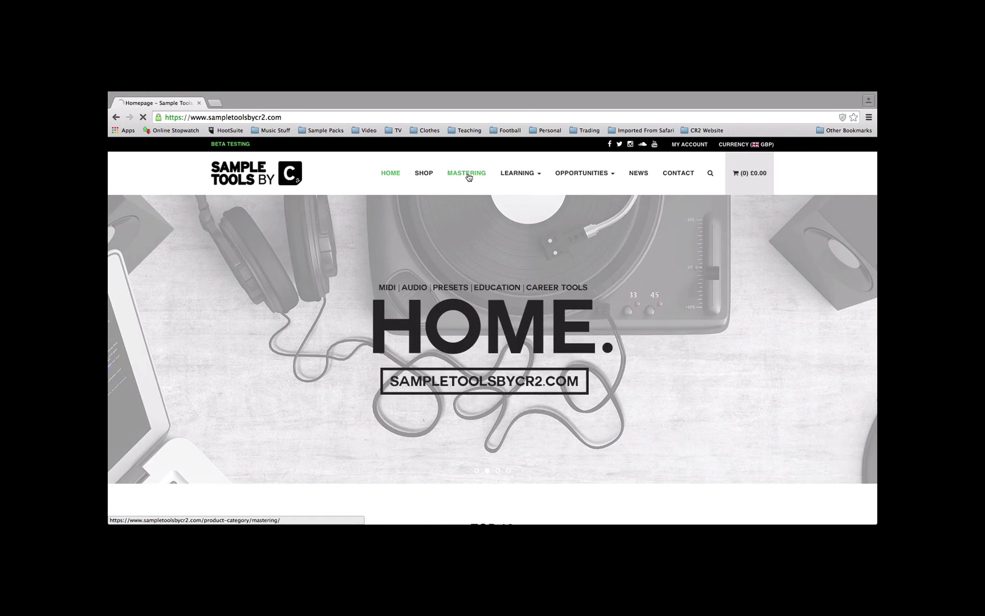
In the Chrome browser, open the Mastering page of the Sample Tools by Cr2 website and look through the listed services
left_click(469, 176)
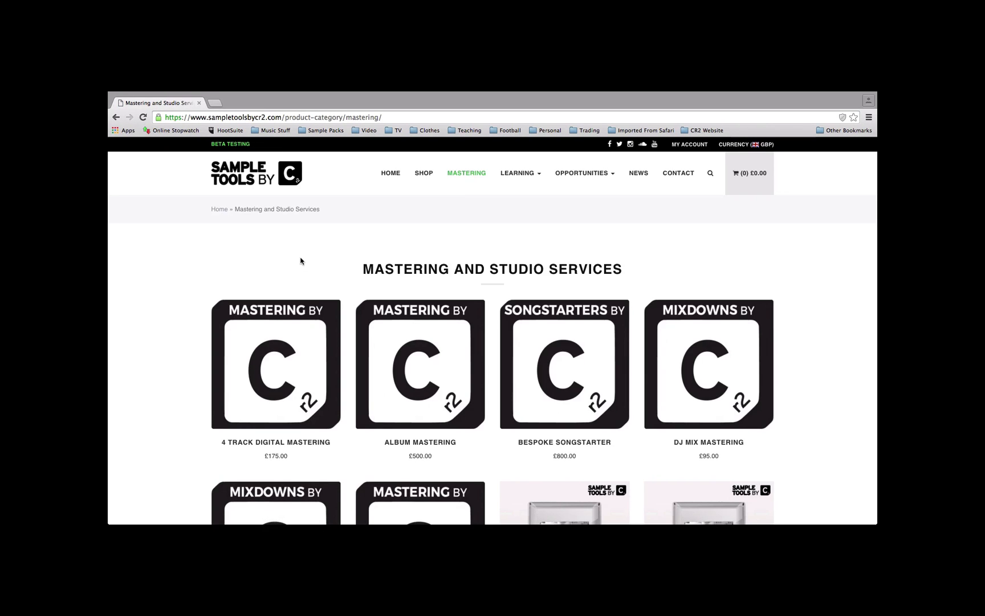
scroll(301, 260, "down", 5)
scroll(301, 260, "down", 15)
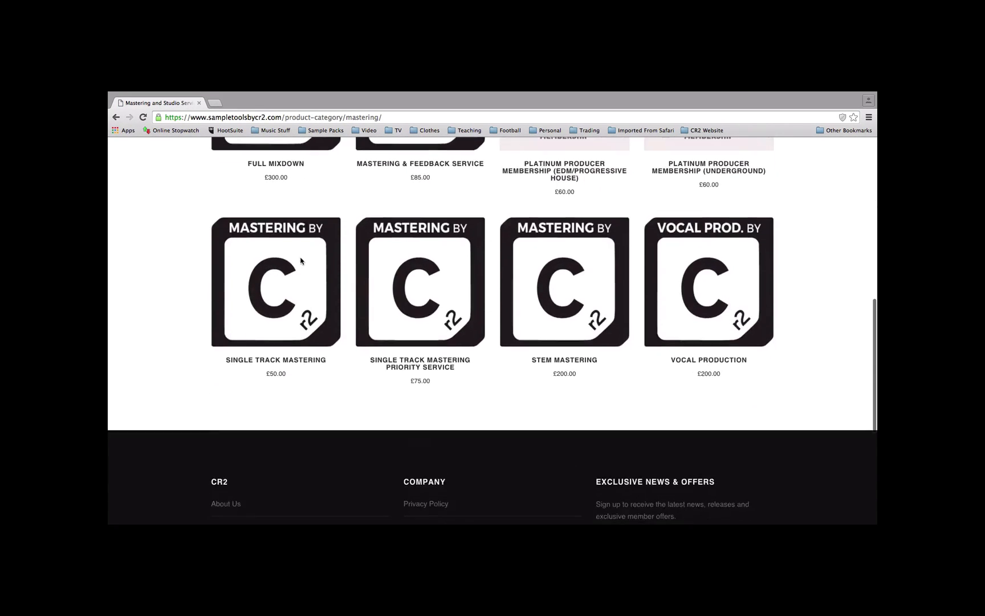